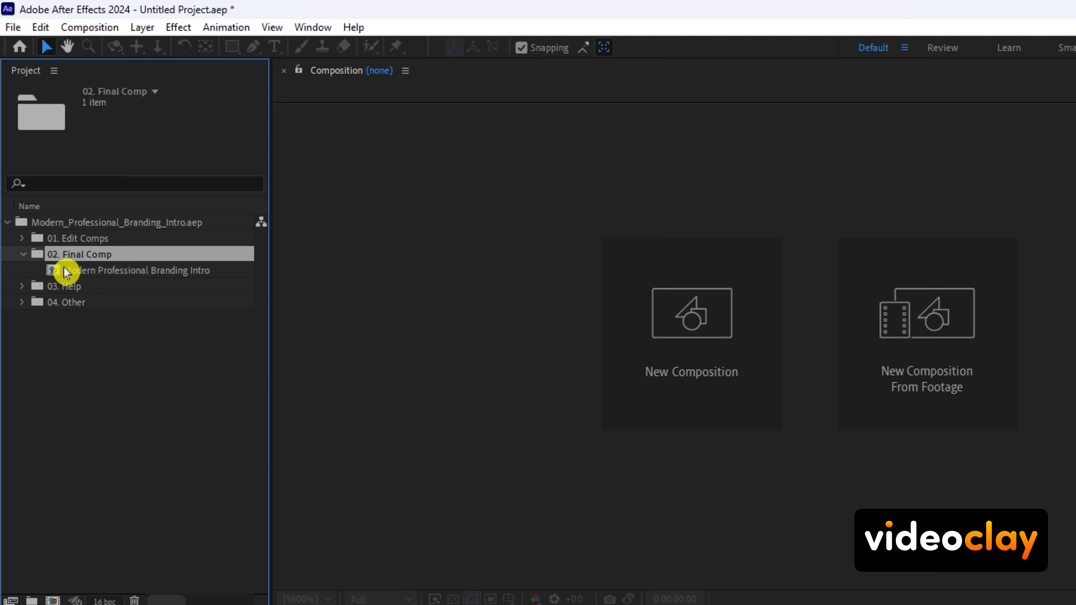
# Open the final Modern Professional Branding Intro composition and preview its animation from the beginning
pyautogui.doubleClick(70, 270)
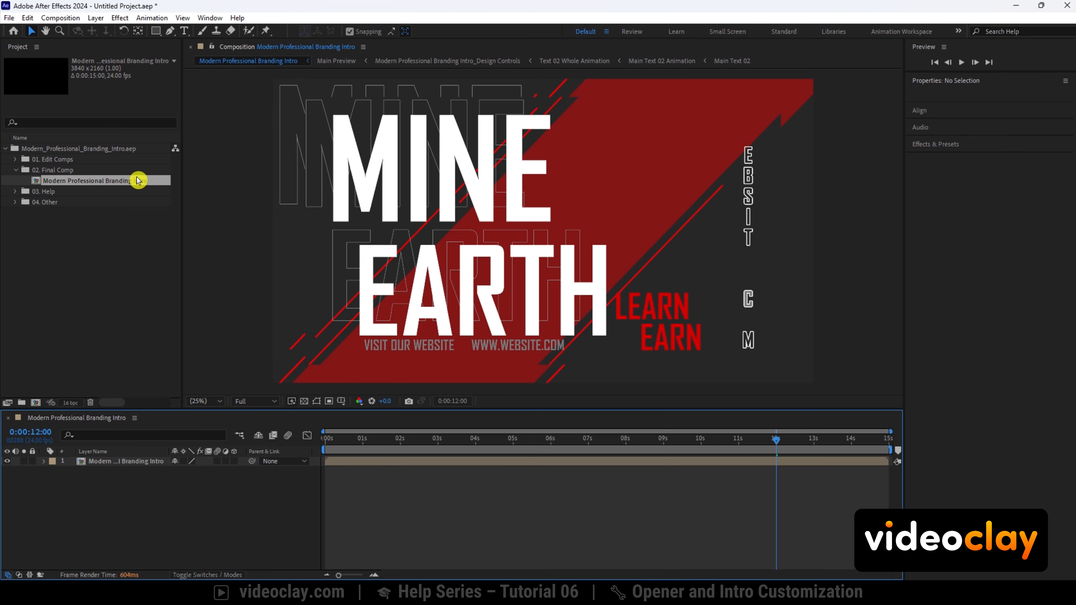
pyautogui.click(935, 62)
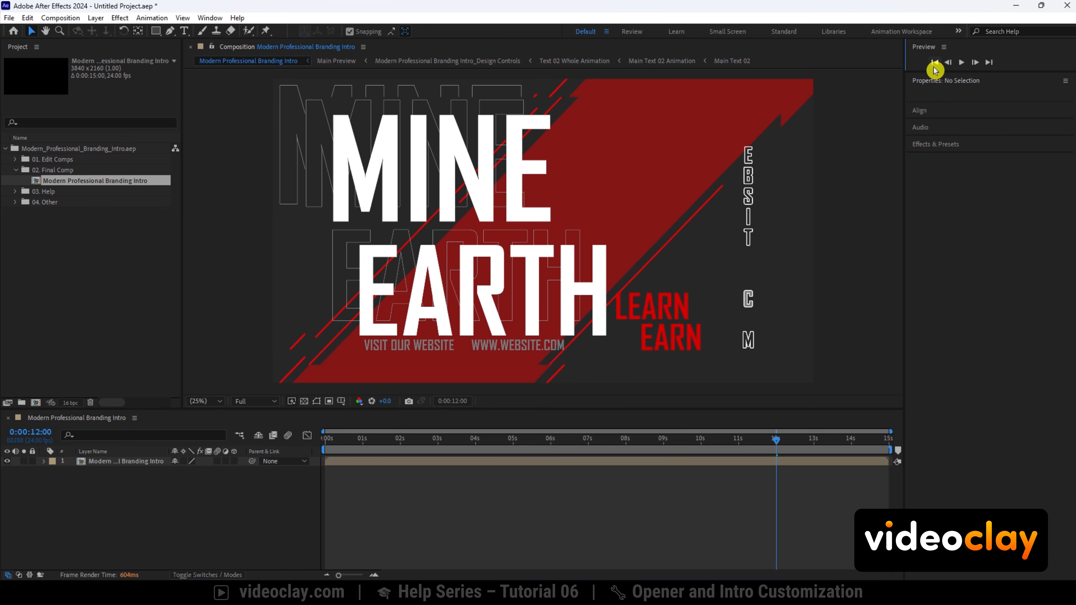
pyautogui.click(962, 62)
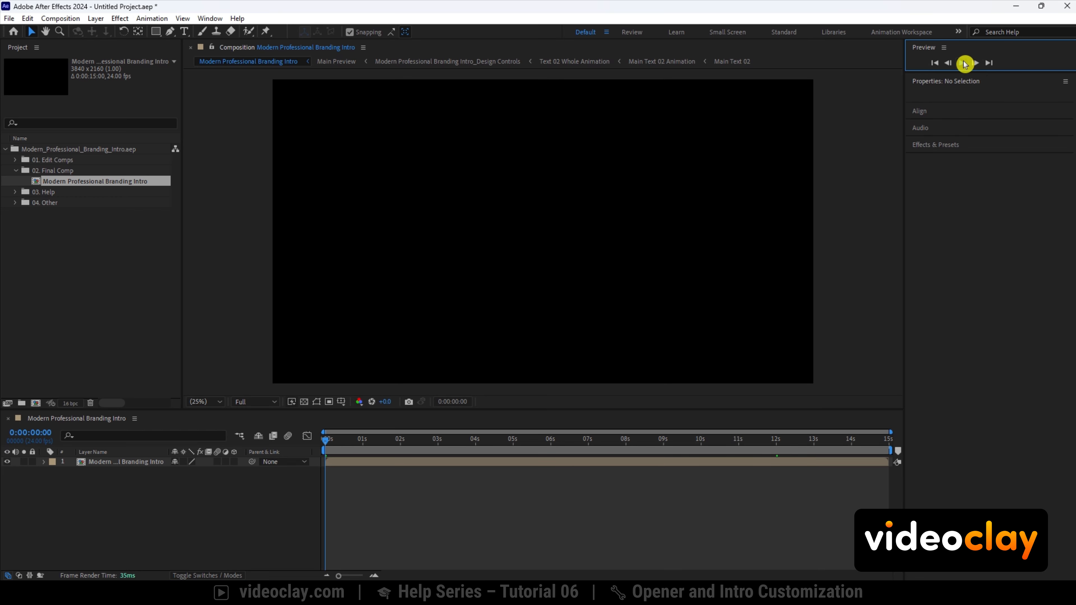
pyautogui.click(963, 63)
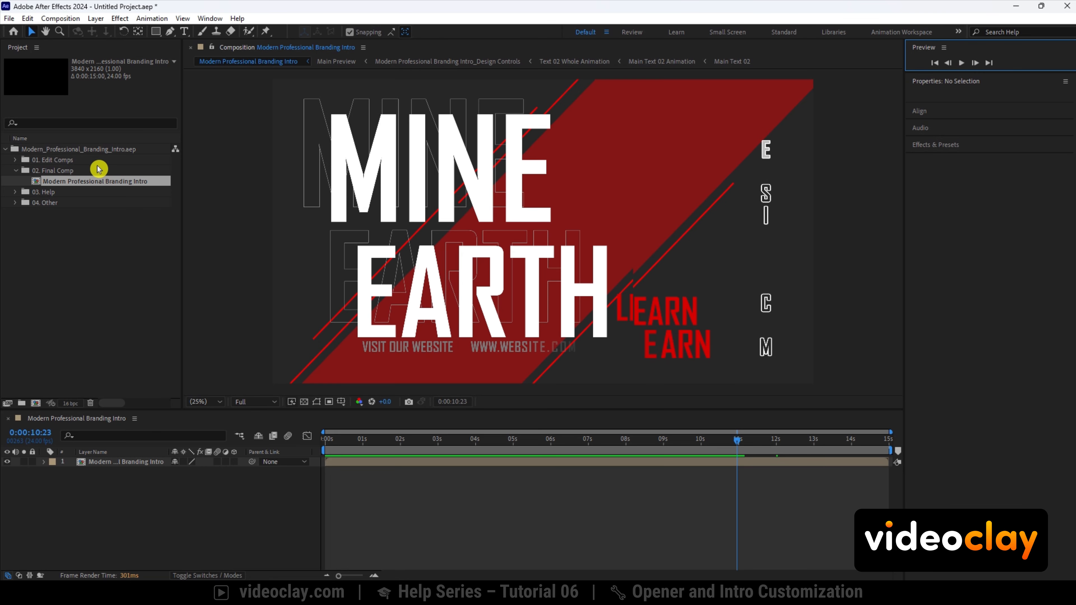
# Open the Modern Professional Branding Intro_Design Controls composition from the Edit Color folder inside 01. Edit Comps
pyautogui.click(78, 161)
pyautogui.click(17, 160)
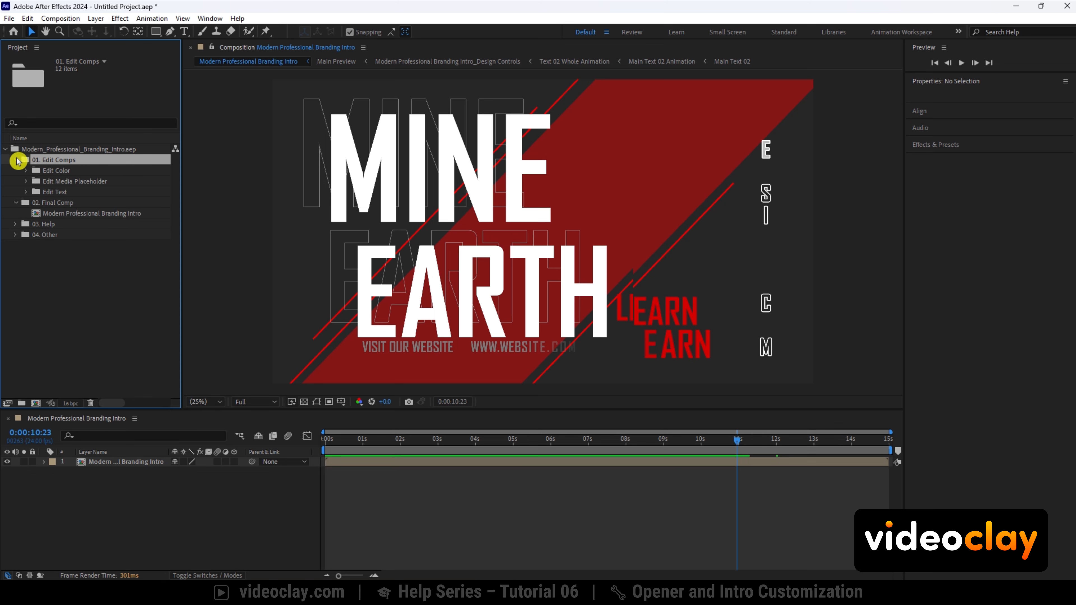
pyautogui.click(50, 174)
pyautogui.click(26, 170)
pyautogui.doubleClick(69, 185)
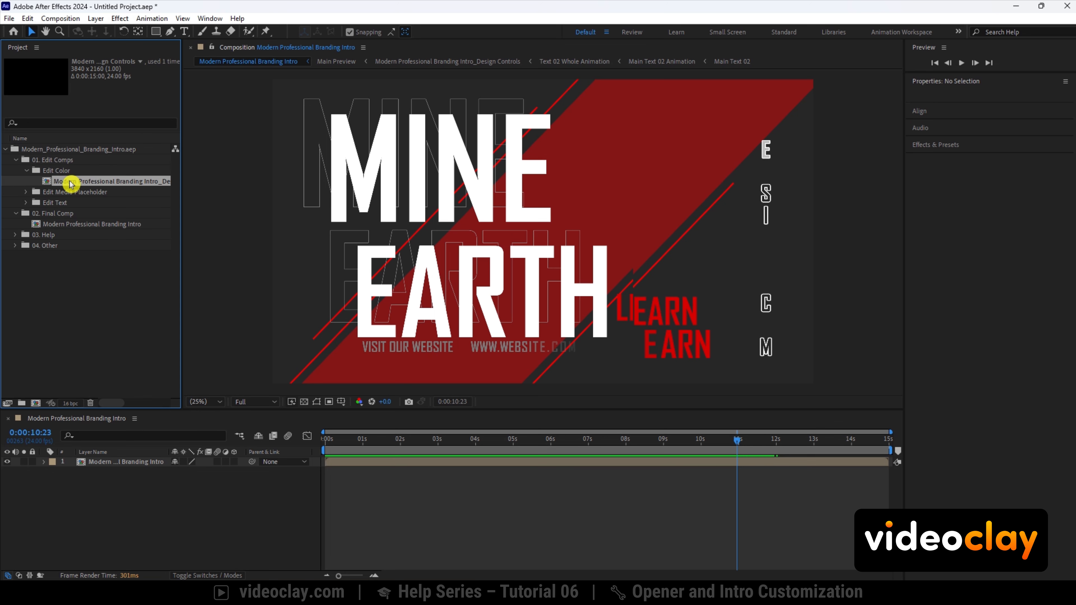
# Display the effect controls of the Design Controls layer
pyautogui.click(115, 462)
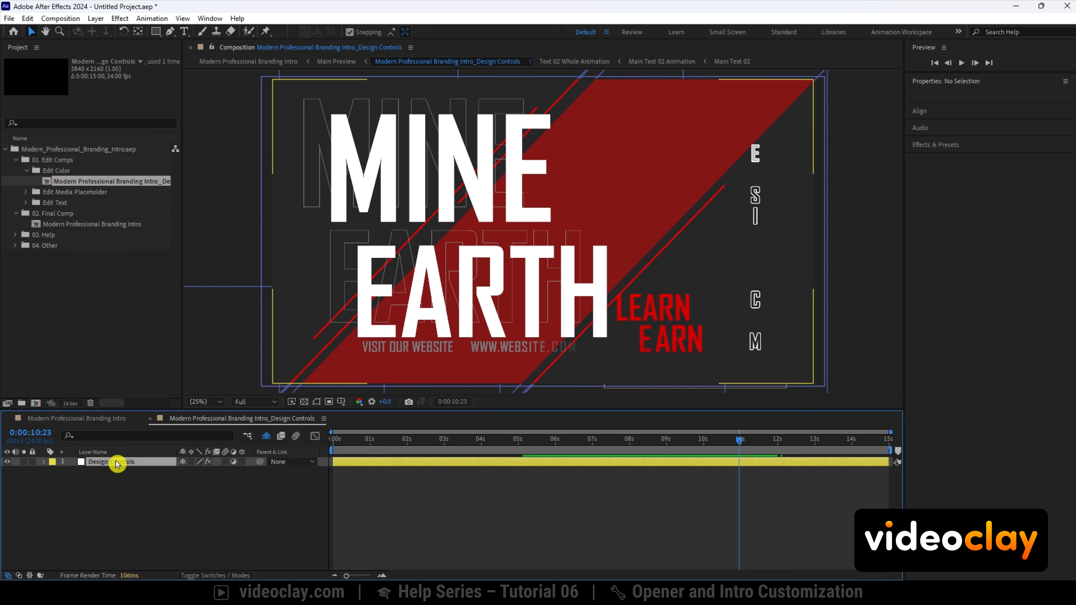
pyautogui.click(210, 19)
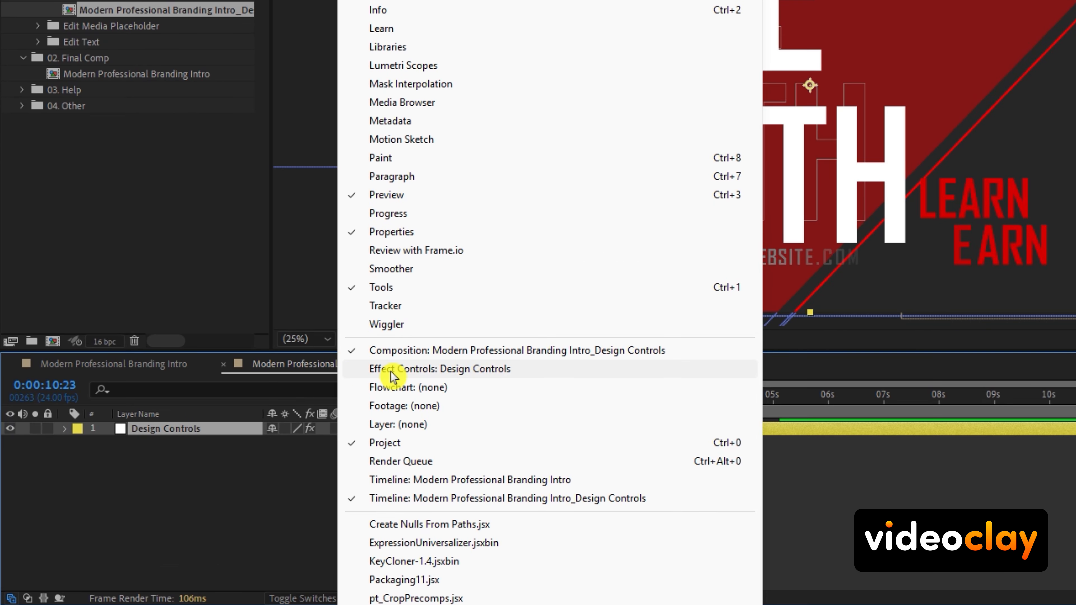
pyautogui.click(391, 372)
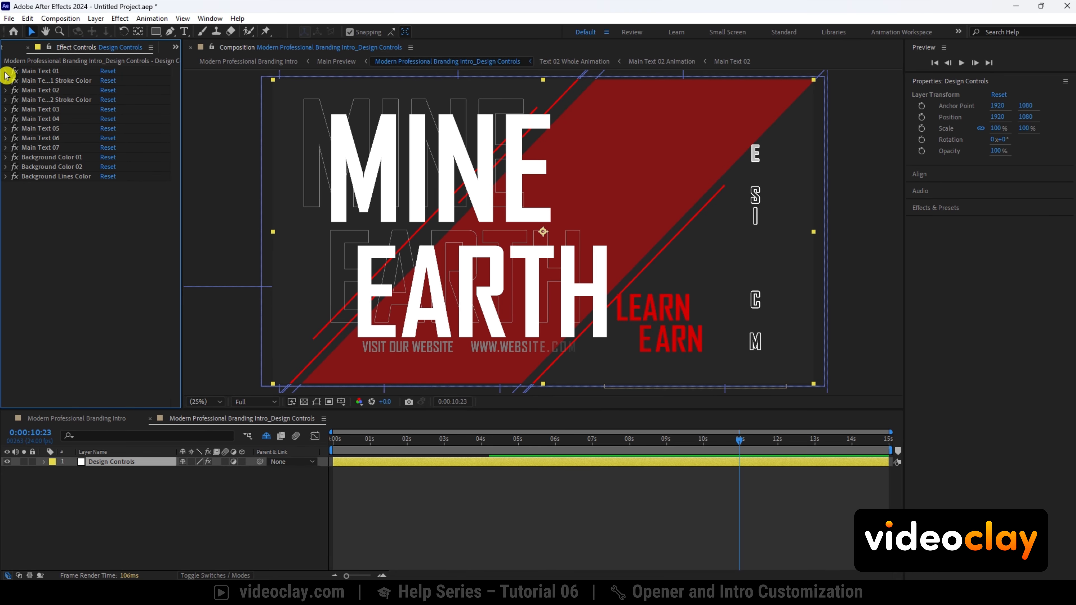
# Expand all color controls of the Design Controls layer, from Main Text 01 through Background Lines Color
pyautogui.click(5, 71)
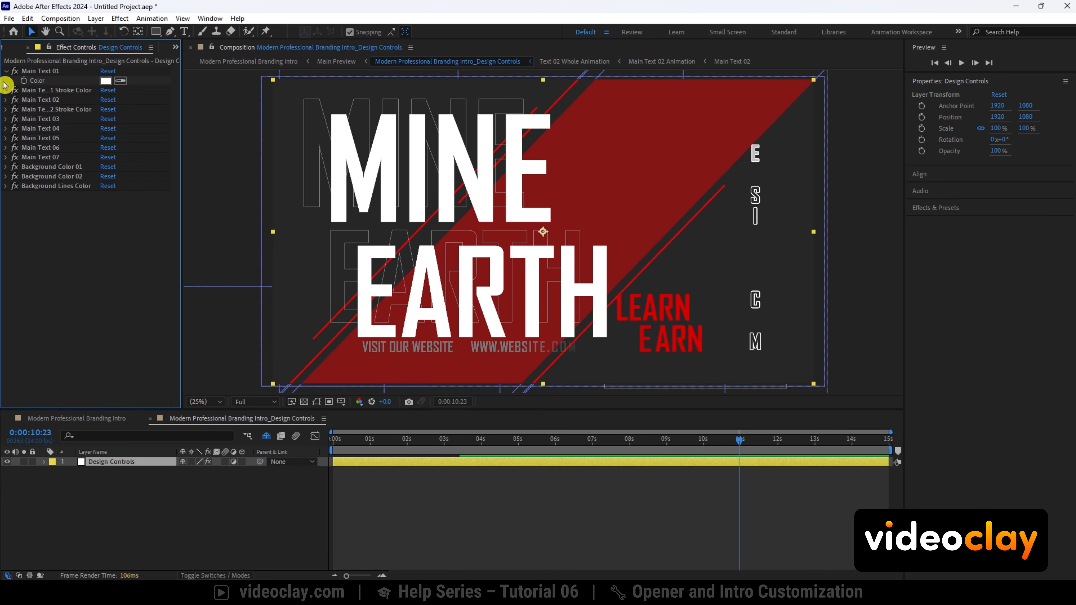
pyautogui.click(6, 110)
pyautogui.click(6, 129)
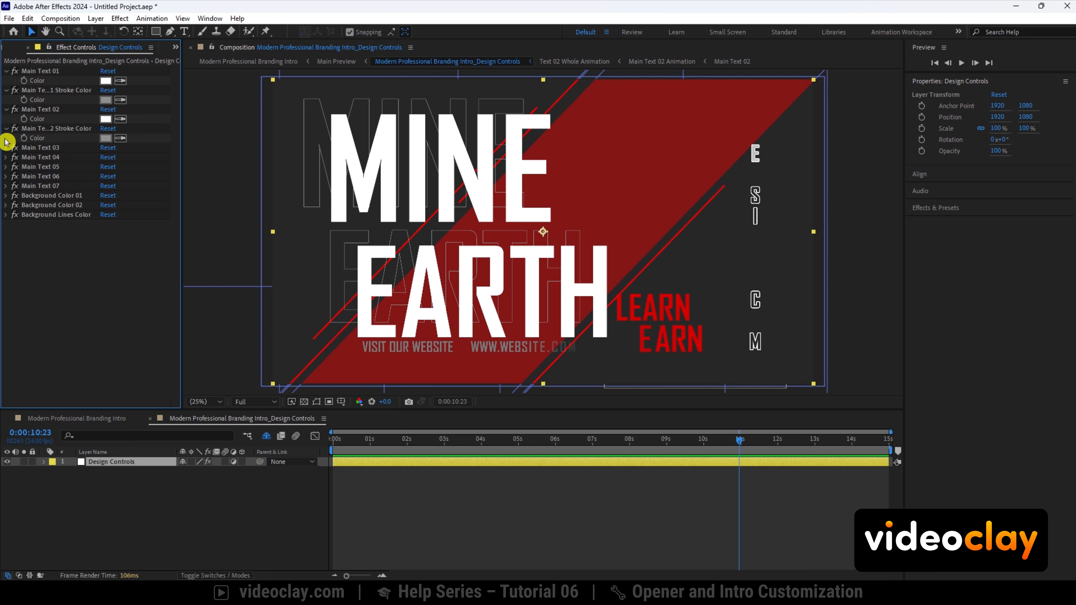
pyautogui.click(6, 148)
pyautogui.click(5, 168)
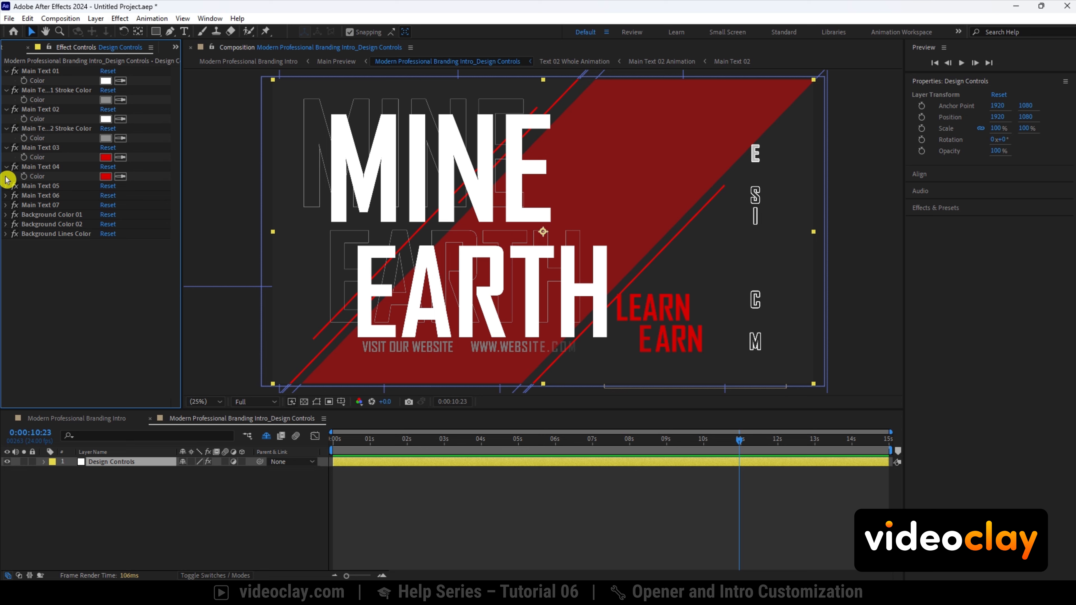
pyautogui.click(6, 187)
pyautogui.click(6, 205)
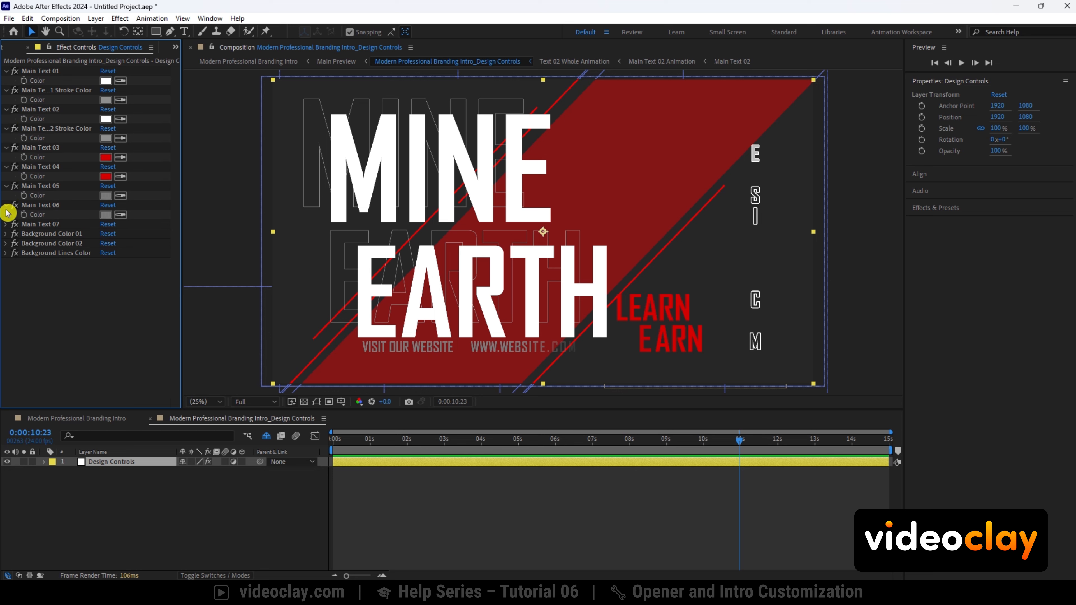
pyautogui.click(6, 224)
pyautogui.click(6, 243)
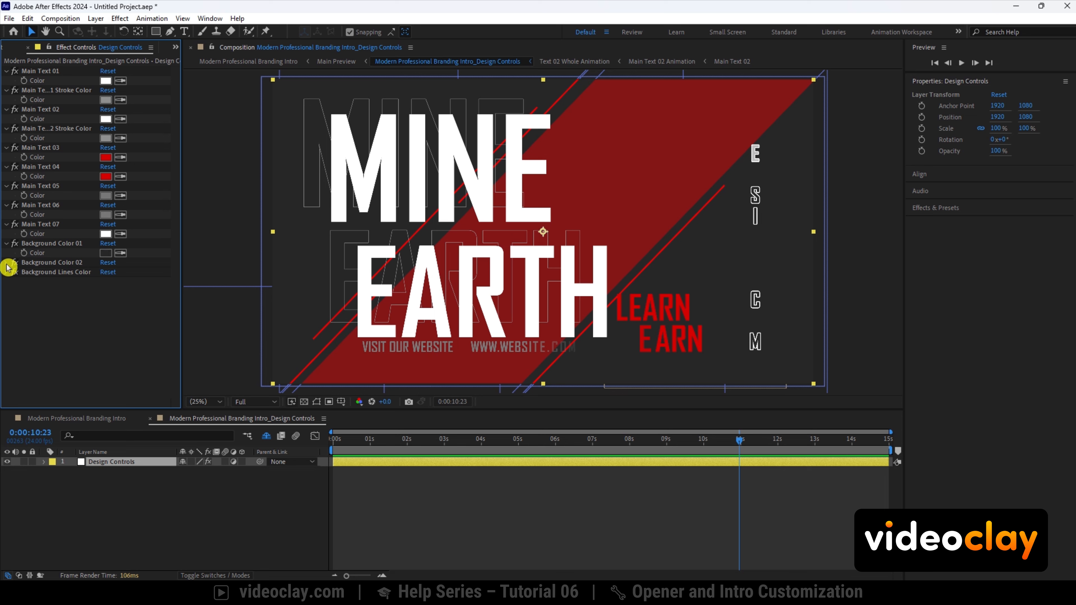
pyautogui.click(6, 263)
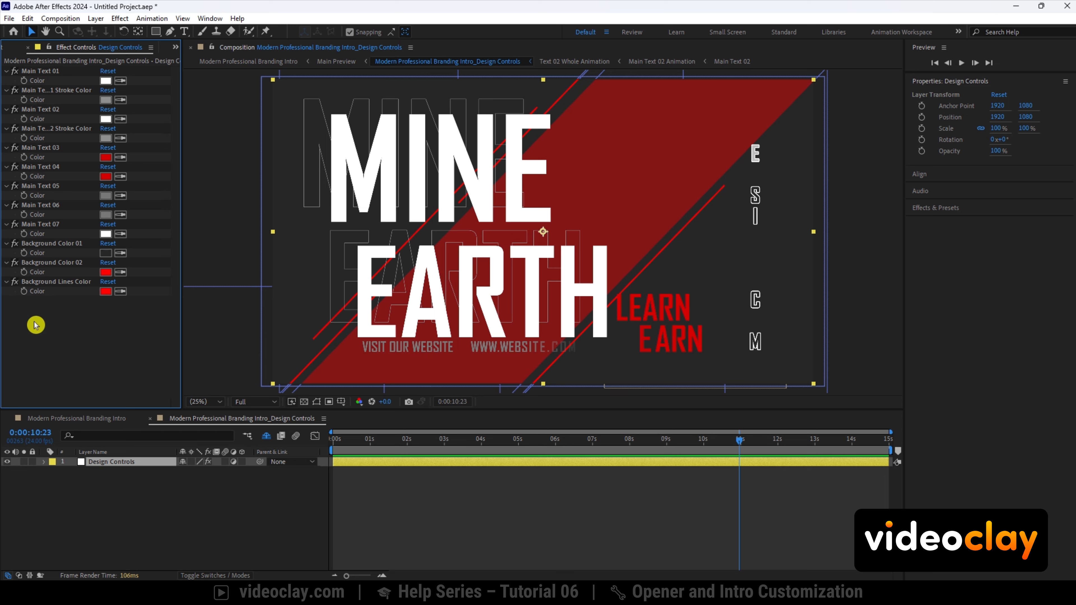
# Set the Main Text 01 color to bright green and its stroke color to red
pyautogui.click(106, 80)
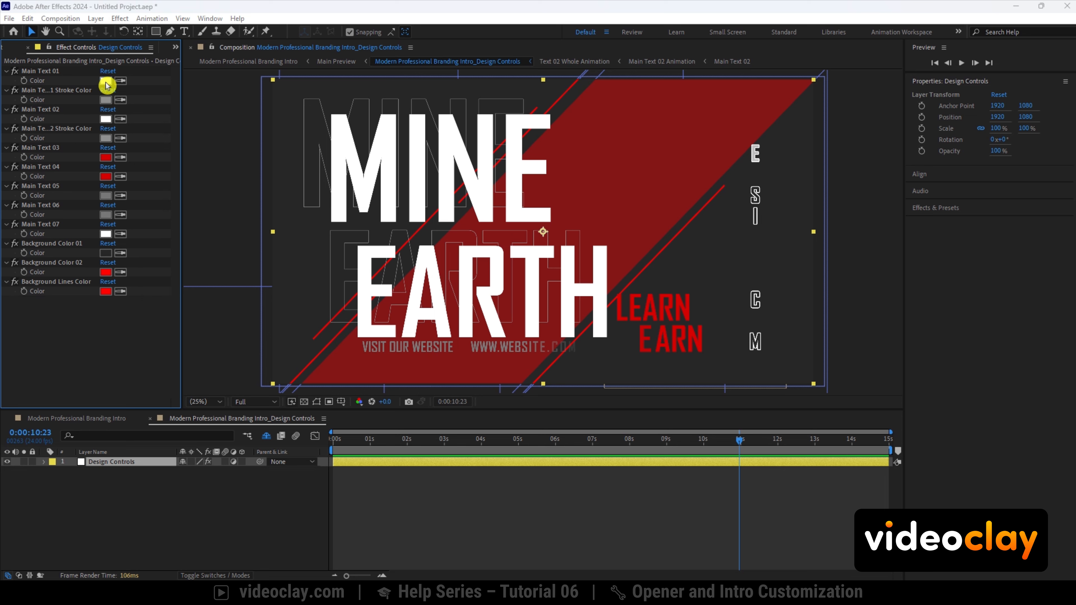
pyautogui.click(319, 357)
pyautogui.moveTo(292, 307); pyautogui.dragTo(323, 234)
pyautogui.click(409, 259)
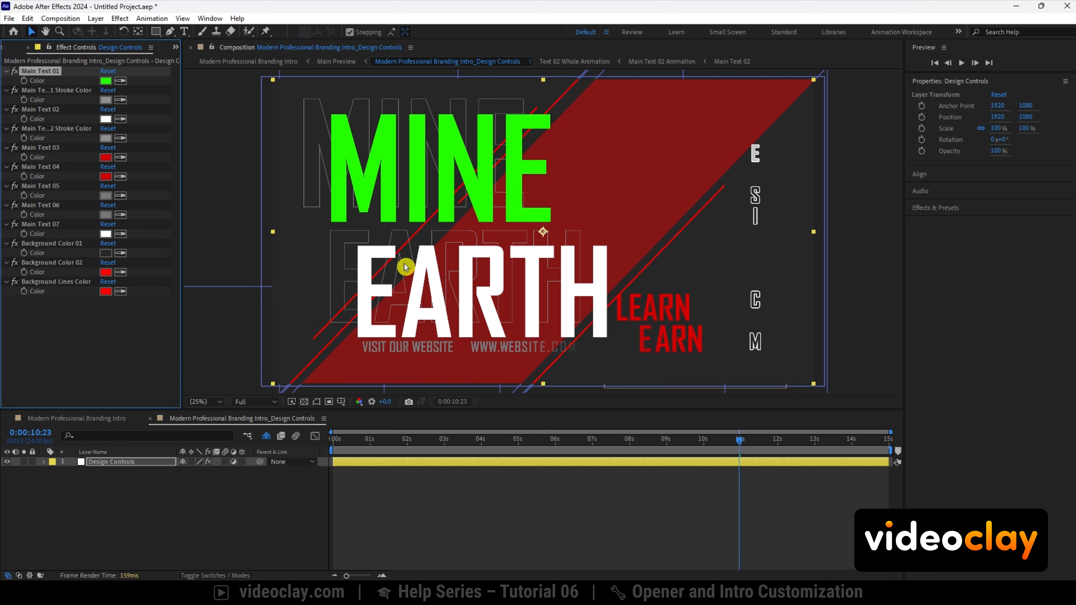
pyautogui.click(110, 101)
pyautogui.moveTo(276, 269); pyautogui.dragTo(361, 249)
pyautogui.click(394, 259)
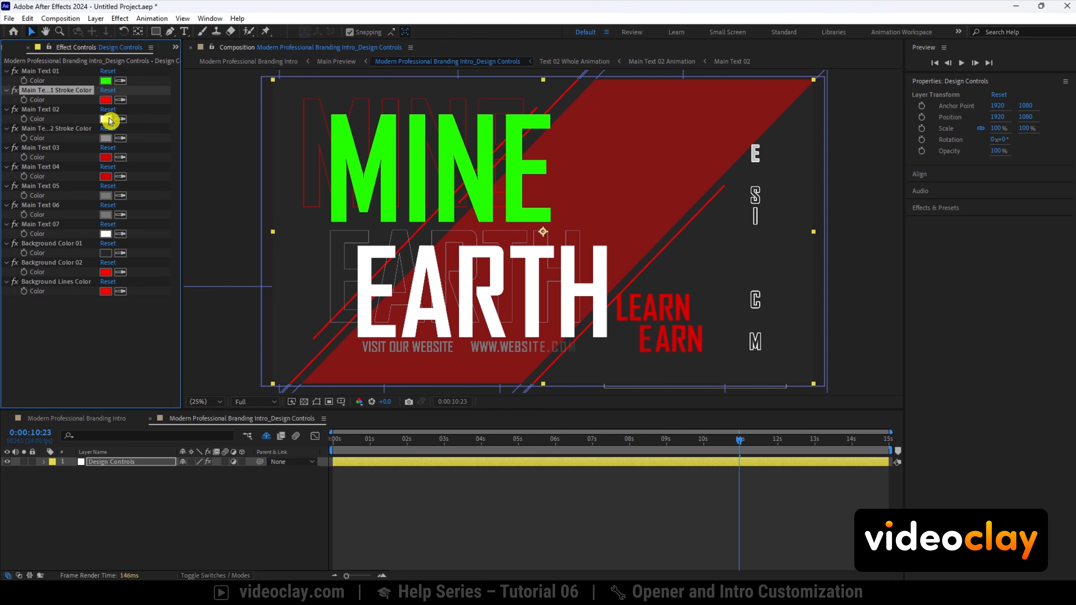
# Set the Main Text 02 color to blue and its stroke color to red
pyautogui.click(106, 119)
pyautogui.click(317, 311)
pyautogui.moveTo(316, 311); pyautogui.dragTo(317, 315)
pyautogui.moveTo(282, 271); pyautogui.dragTo(355, 248)
pyautogui.click(405, 260)
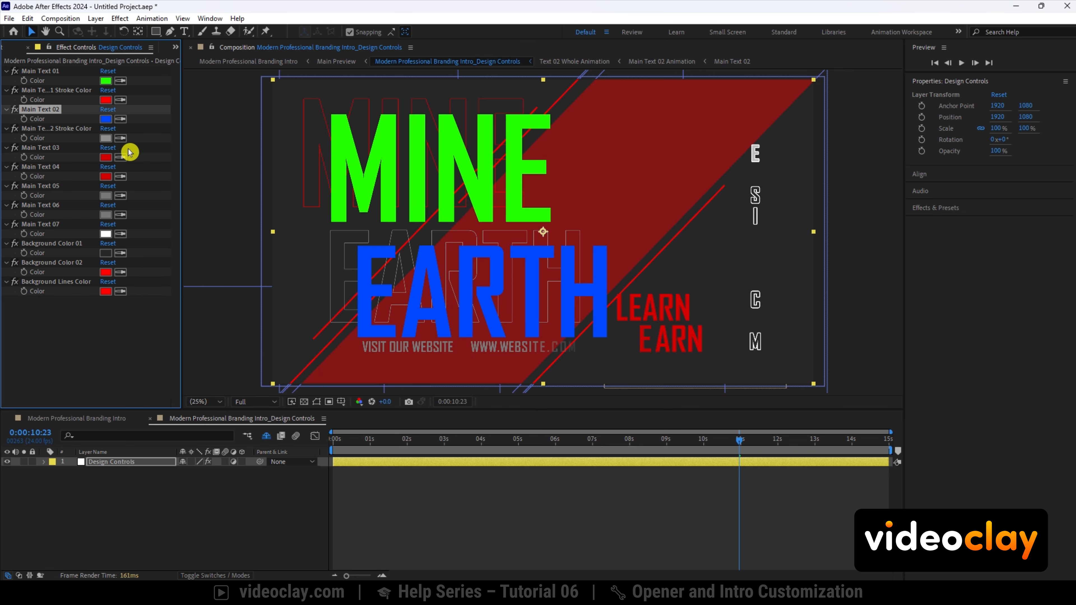
pyautogui.click(106, 138)
pyautogui.moveTo(277, 267); pyautogui.dragTo(354, 249)
pyautogui.click(387, 260)
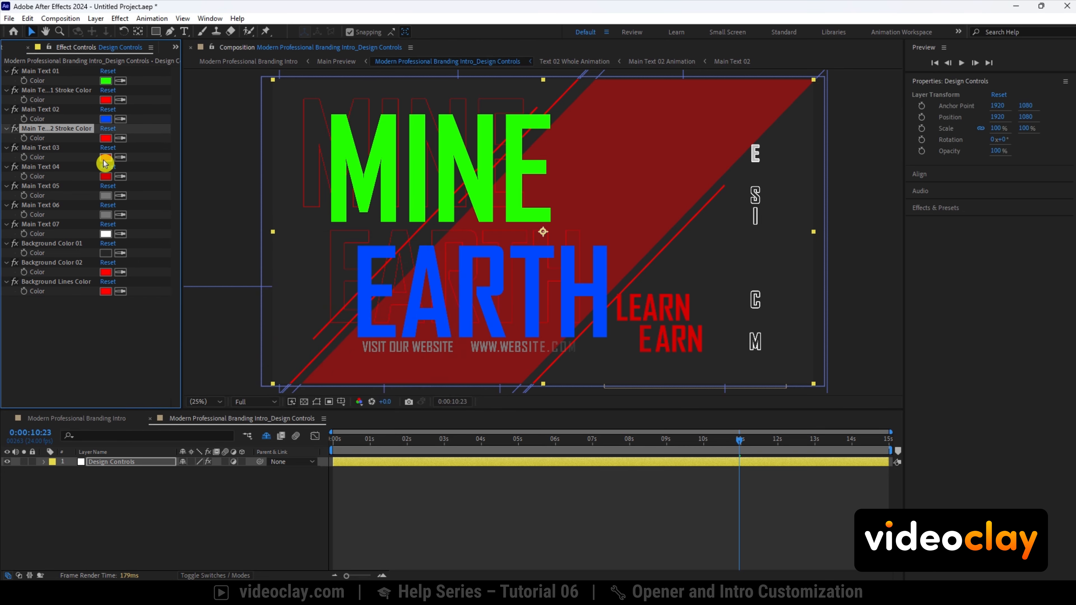
# Set the Main Text 03 color to cyan and the Main Text 04 color to dark green
pyautogui.click(105, 157)
pyautogui.click(317, 324)
pyautogui.click(385, 261)
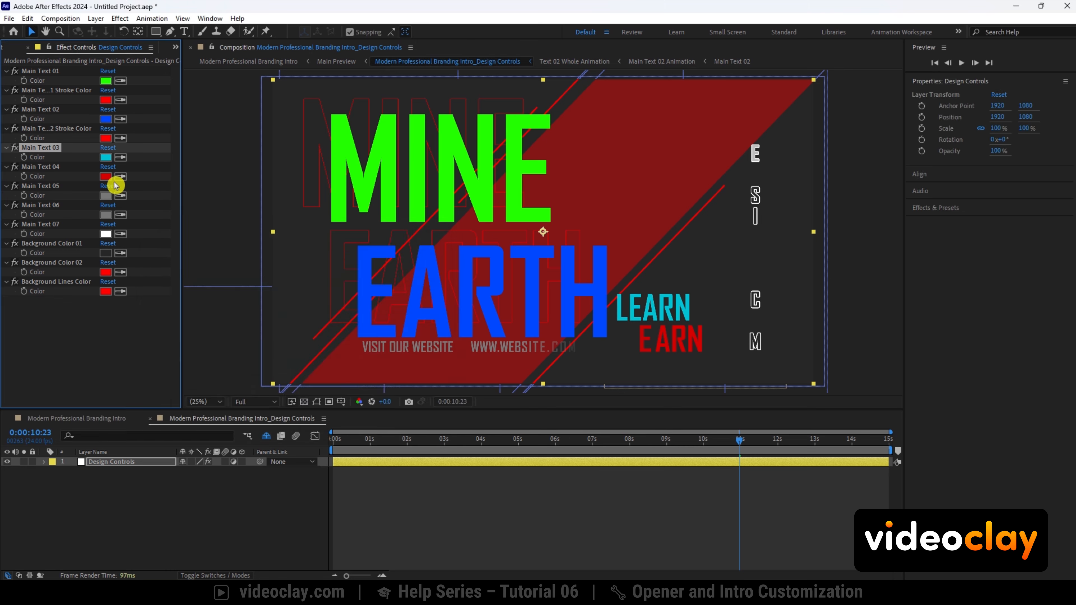
pyautogui.click(106, 176)
pyautogui.click(317, 358)
pyautogui.click(386, 261)
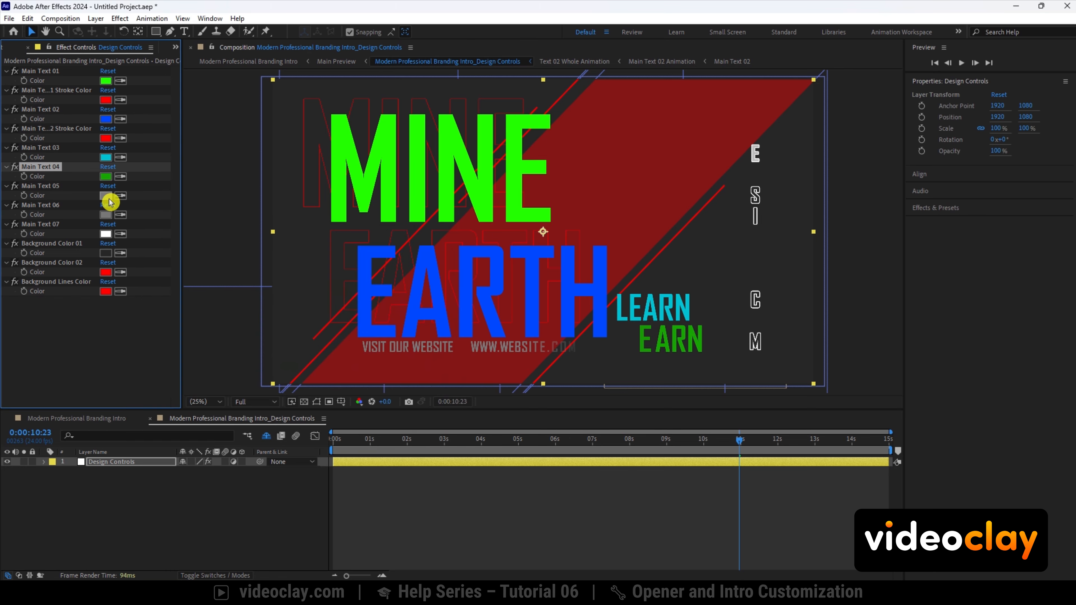
# Set the Main Text 05 and Main Text 06 colors to red
pyautogui.click(107, 196)
pyautogui.click(401, 265)
pyautogui.click(106, 215)
pyautogui.moveTo(291, 332); pyautogui.dragTo(358, 230)
pyautogui.click(401, 262)
# Set the Main Text 07 color to yellow
pyautogui.click(106, 233)
pyautogui.click(305, 278)
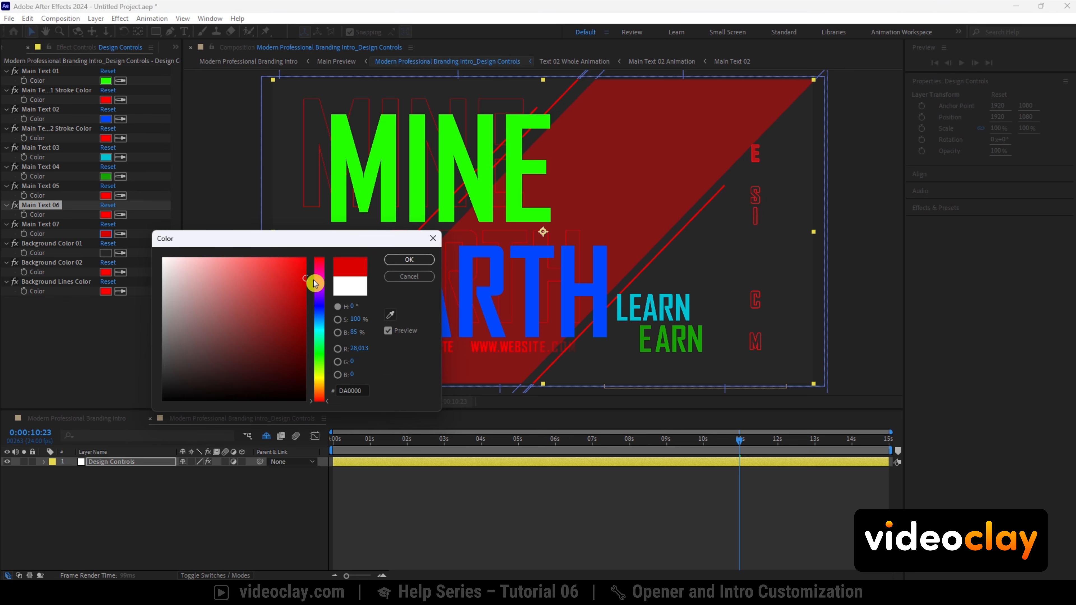
pyautogui.moveTo(319, 284); pyautogui.dragTo(321, 380)
pyautogui.click(409, 259)
# Set Background Color 01 to a lighter, neutral gray
pyautogui.click(106, 253)
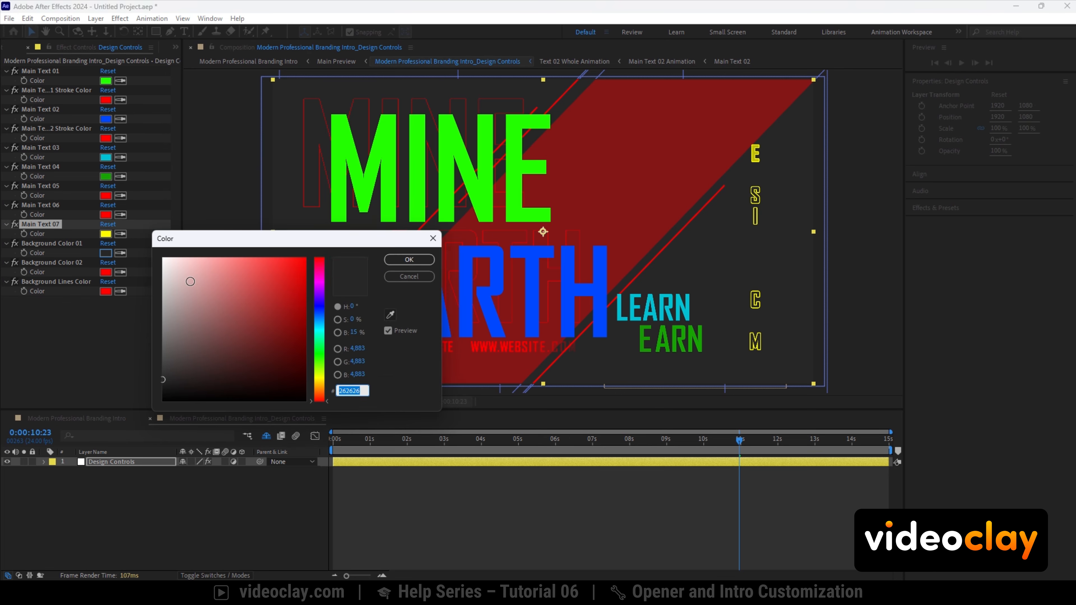
pyautogui.moveTo(237, 297); pyautogui.dragTo(132, 362)
pyautogui.click(409, 264)
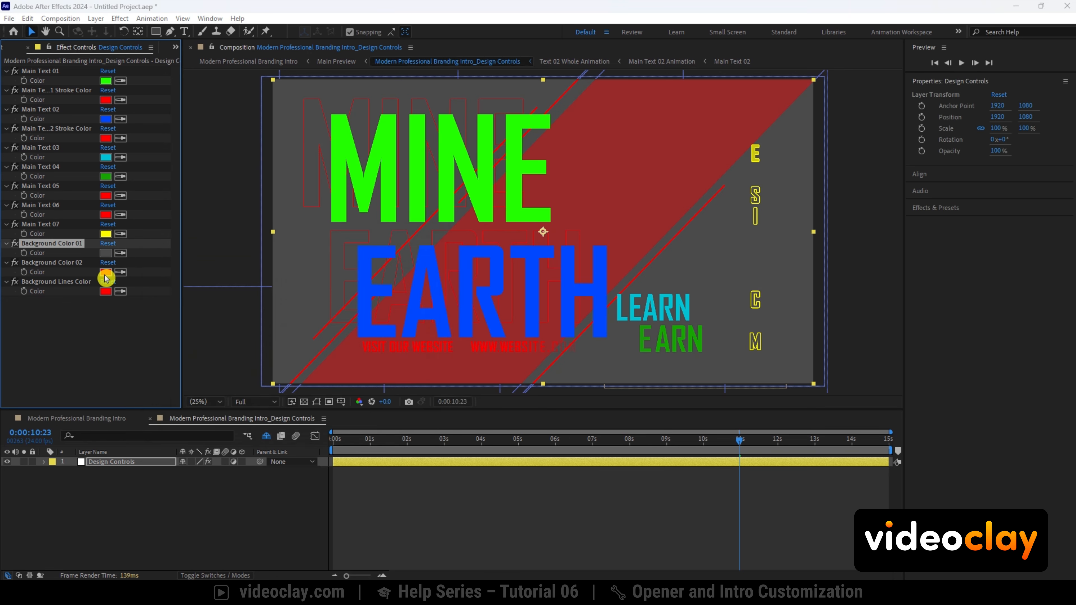
# Set Background Color 02 to a teal green and Background Lines Color to a very dark blue
pyautogui.click(105, 272)
pyautogui.moveTo(315, 313); pyautogui.dragTo(319, 343)
pyautogui.click(409, 259)
pyautogui.click(106, 291)
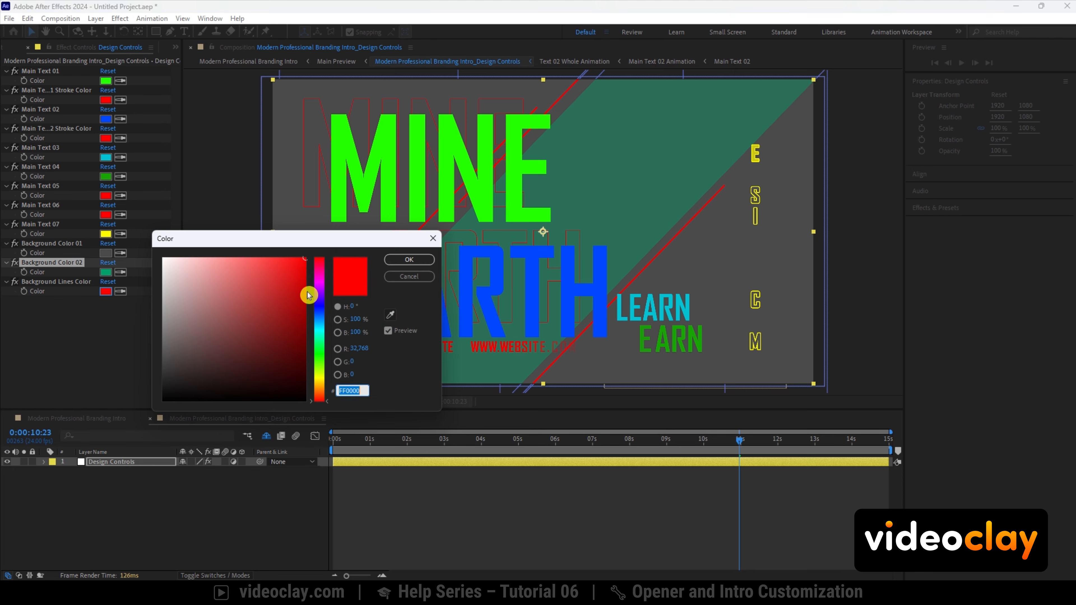
pyautogui.moveTo(311, 260); pyautogui.dragTo(324, 326)
pyautogui.click(397, 262)
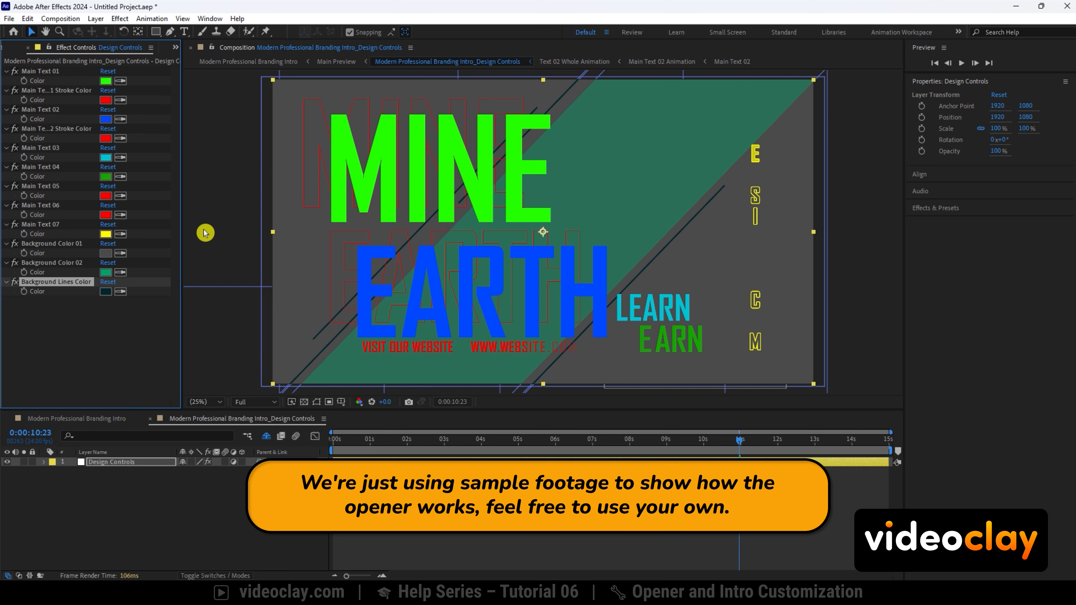
# Open the Media Placeholder composition from the project's Edit Media Placeholder folder
pyautogui.click(175, 48)
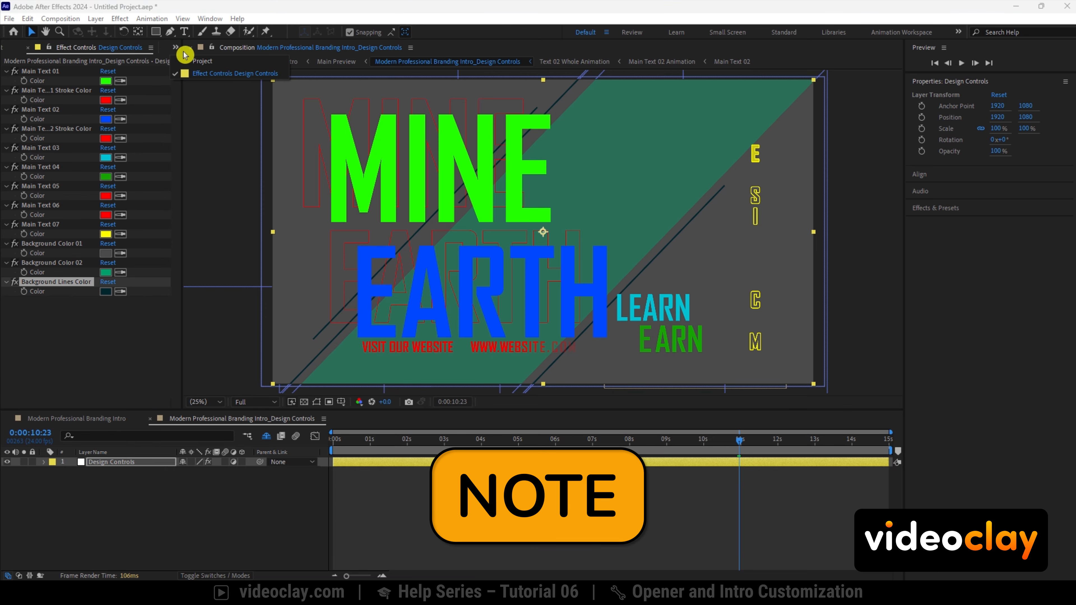
pyautogui.click(202, 61)
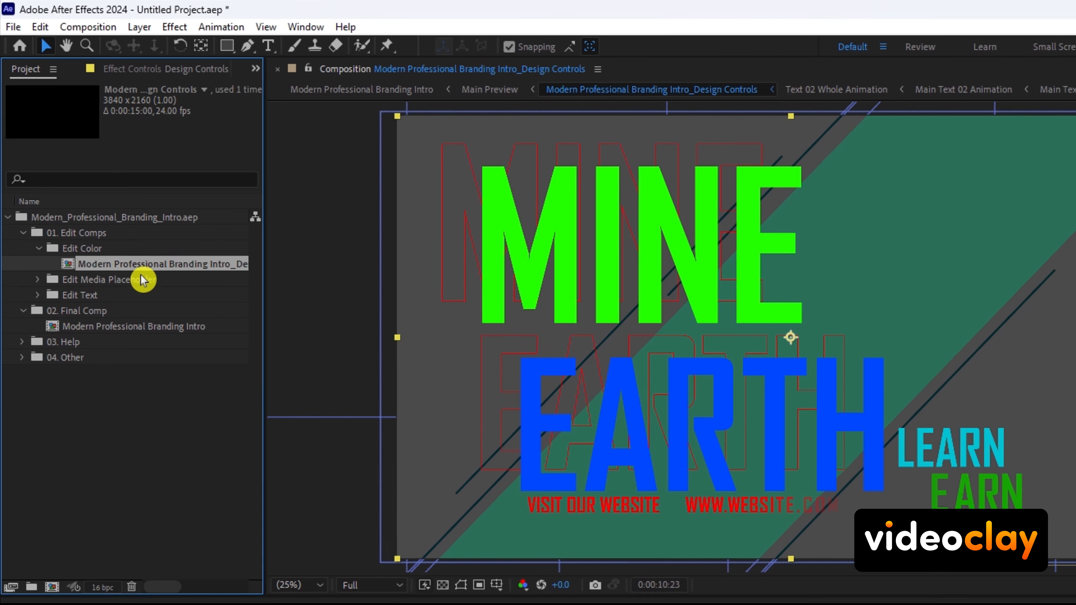
pyautogui.click(54, 193)
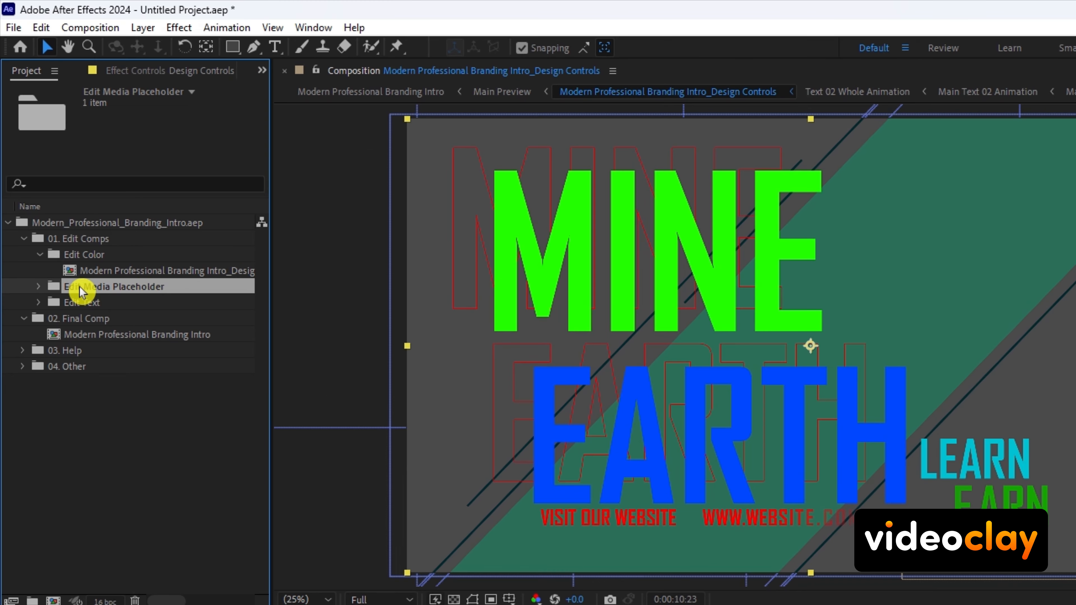
pyautogui.click(38, 286)
pyautogui.click(89, 303)
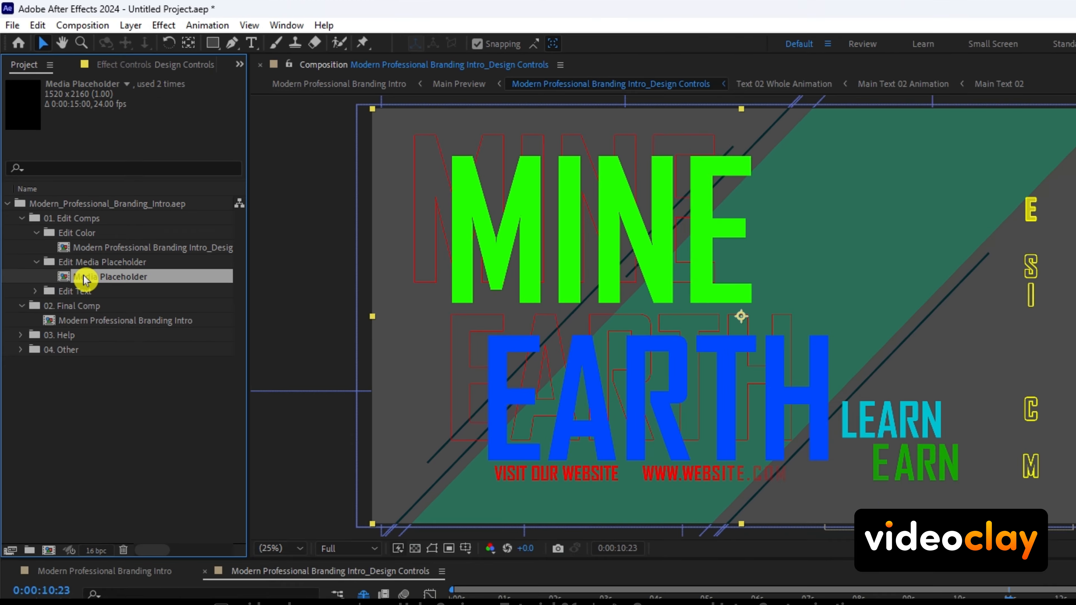
pyautogui.doubleClick(85, 277)
pyautogui.click(98, 383)
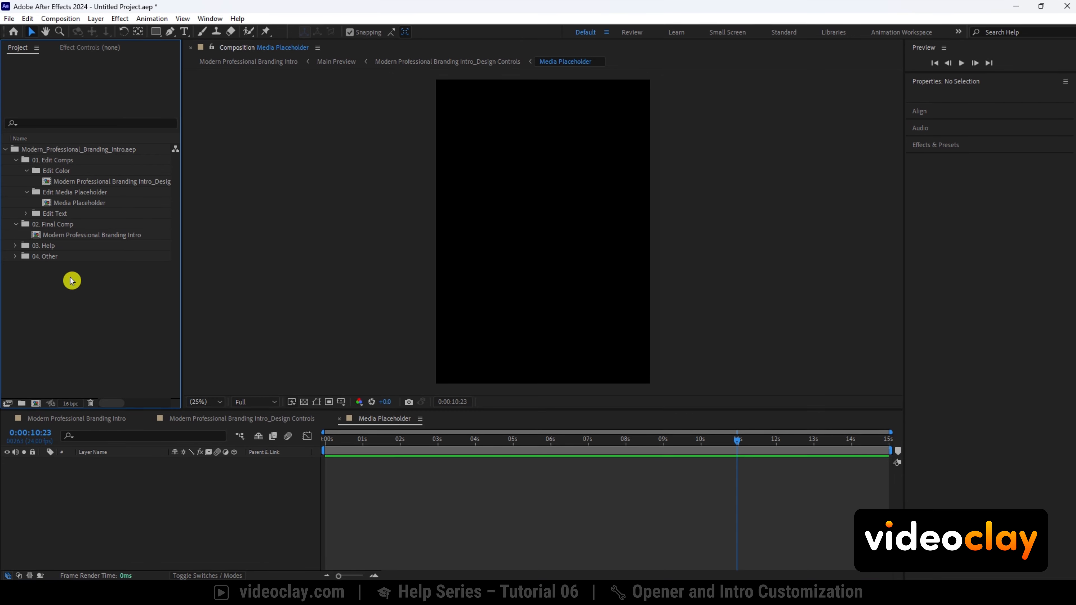
# Import Image.png from the Downloads folder as footage and add it as a layer in the Media Placeholder composition
pyautogui.click(9, 19)
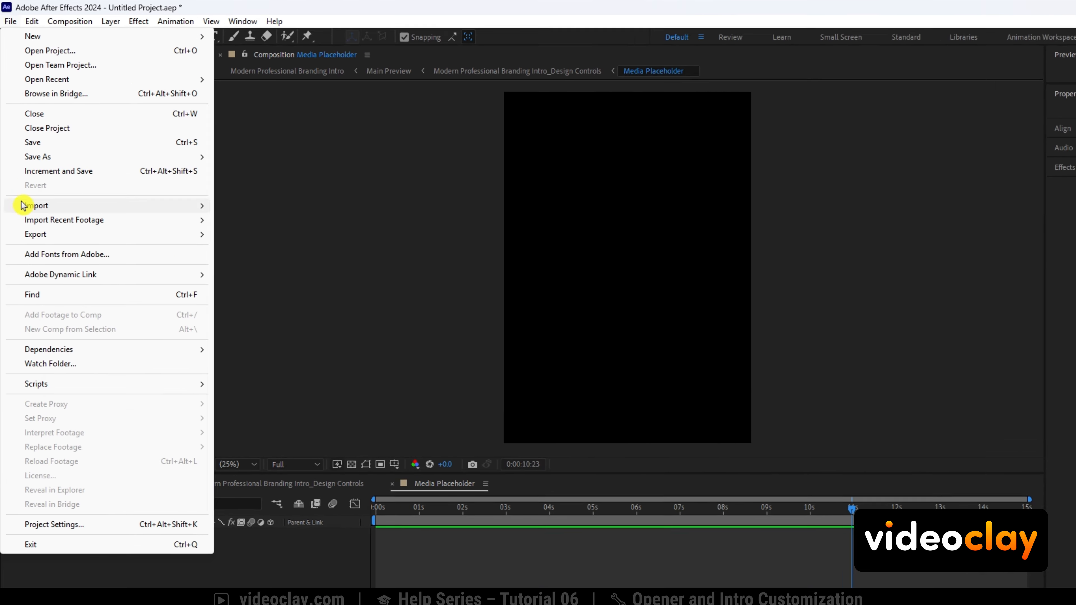
pyautogui.moveTo(86, 181)
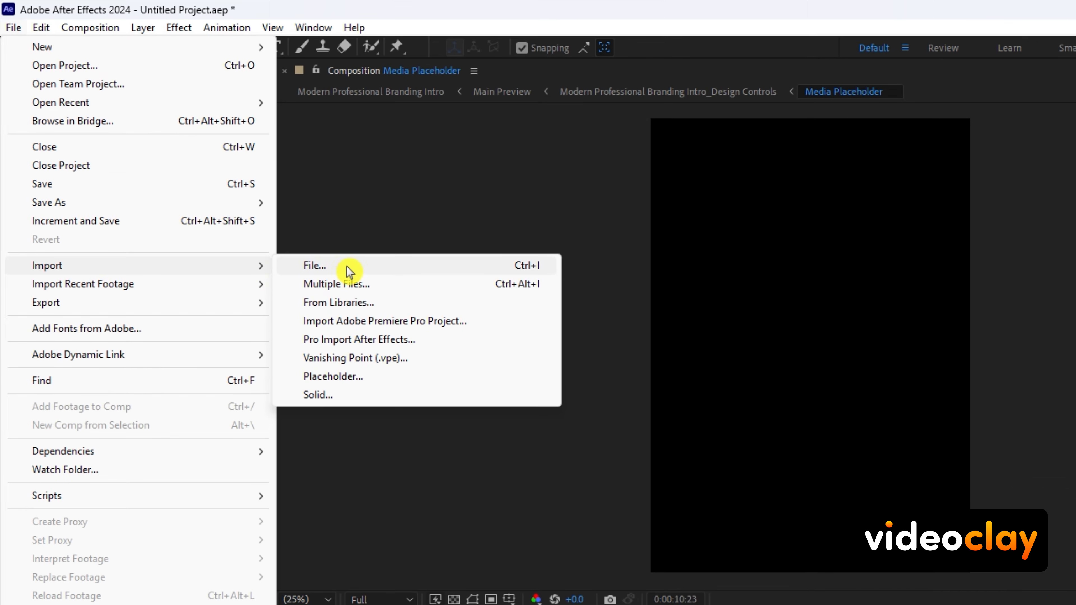
pyautogui.click(344, 271)
pyautogui.click(592, 306)
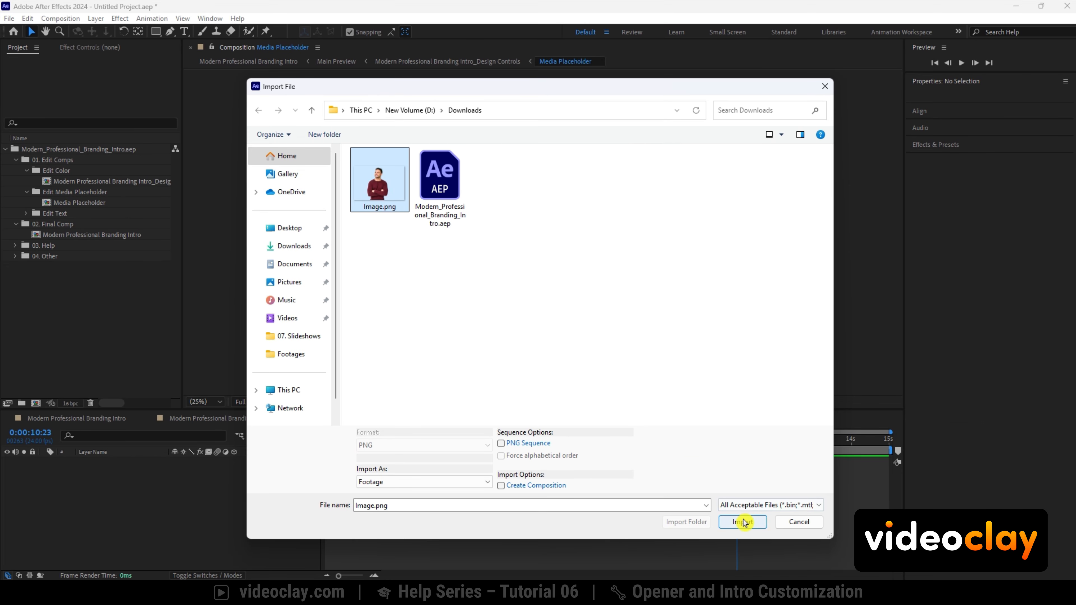
pyautogui.click(743, 522)
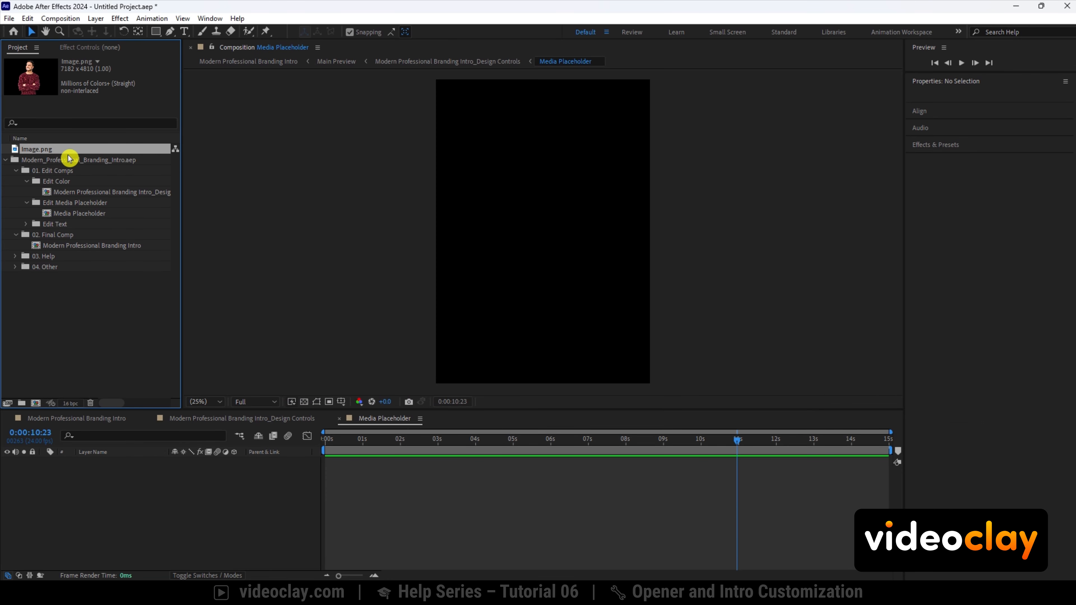
pyautogui.moveTo(68, 154); pyautogui.dragTo(82, 473)
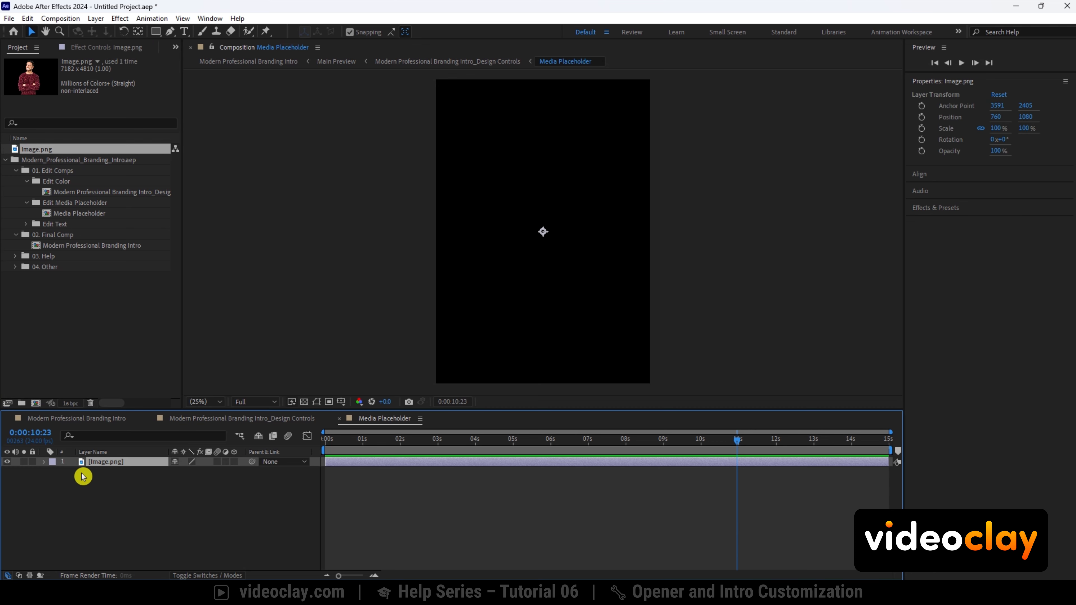
# Scale the Image.png layer to 49% and reposition it to about 824, 1288 so the man fits the frame
pyautogui.click(346, 466)
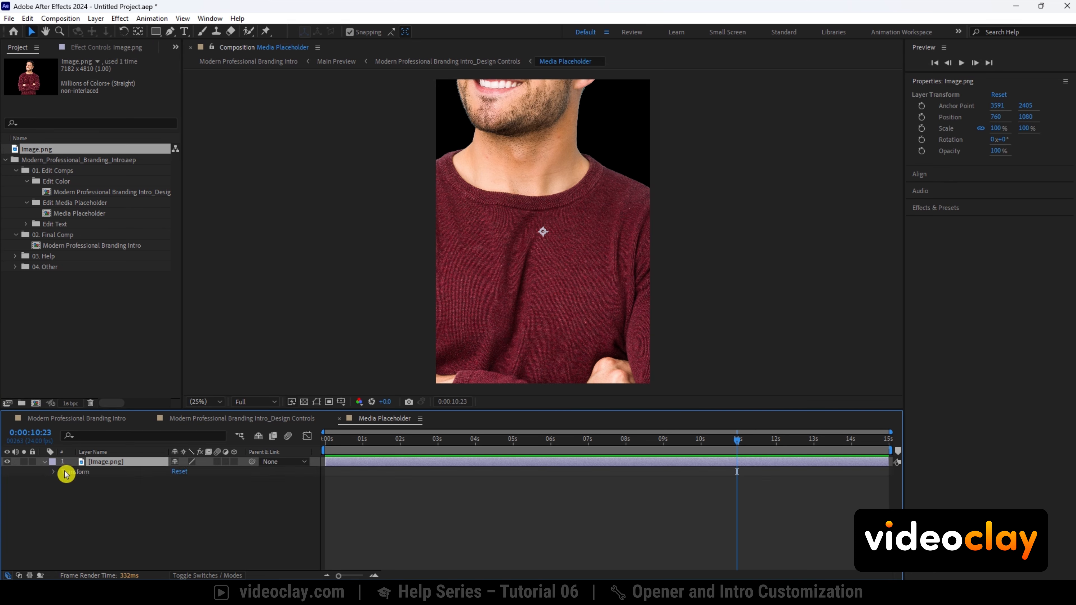
pyautogui.click(55, 473)
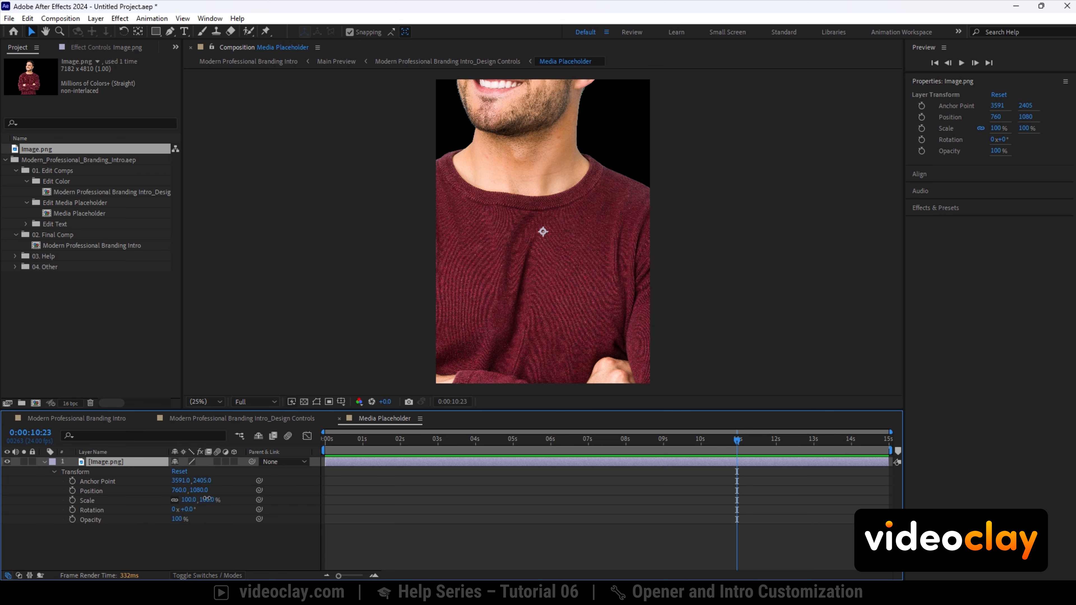
pyautogui.moveTo(206, 498); pyautogui.dragTo(184, 500)
pyautogui.click(447, 366)
pyautogui.moveTo(516, 311); pyautogui.dragTo(525, 340)
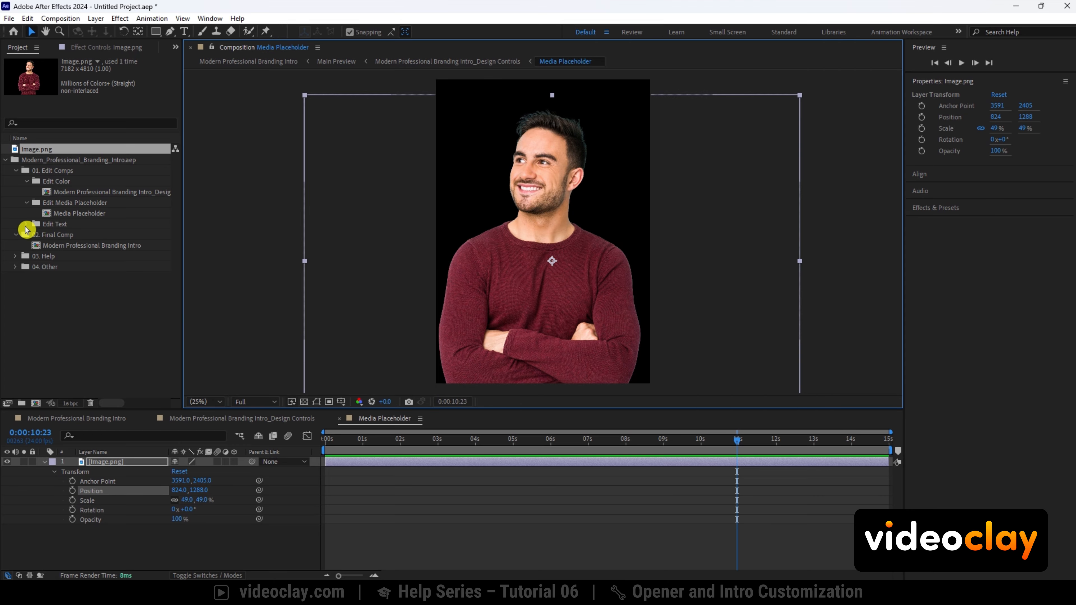
# Open the Main Text 01 and Main Text 02 compositions from the project's Edit Text folder
pyautogui.click(27, 225)
pyautogui.click(72, 234)
pyautogui.keyDown('shift'); pyautogui.click(61, 246); pyautogui.keyUp('shift')
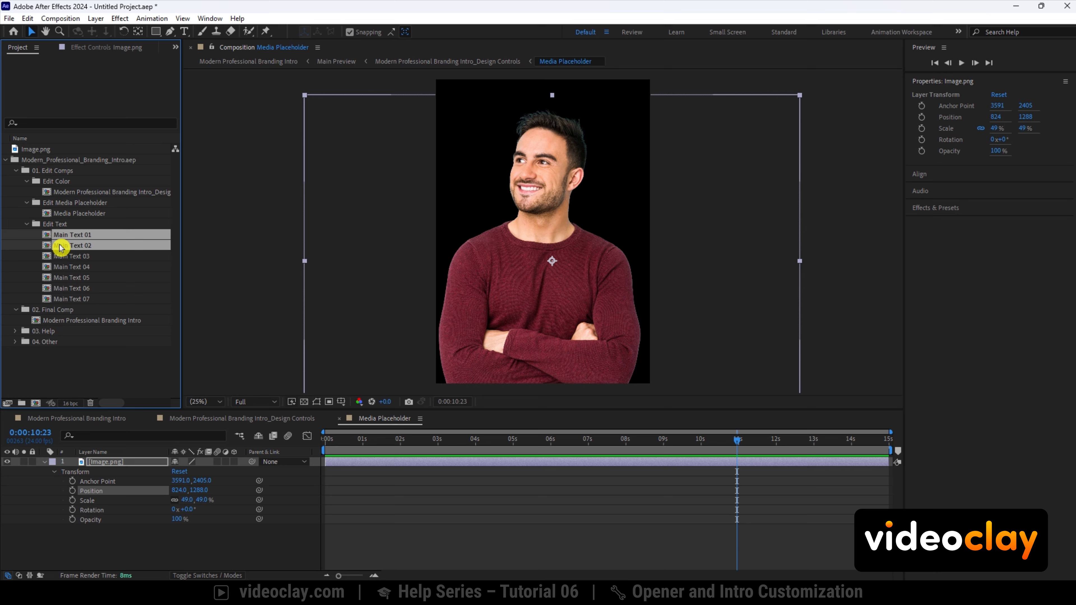
pyautogui.doubleClick(69, 239)
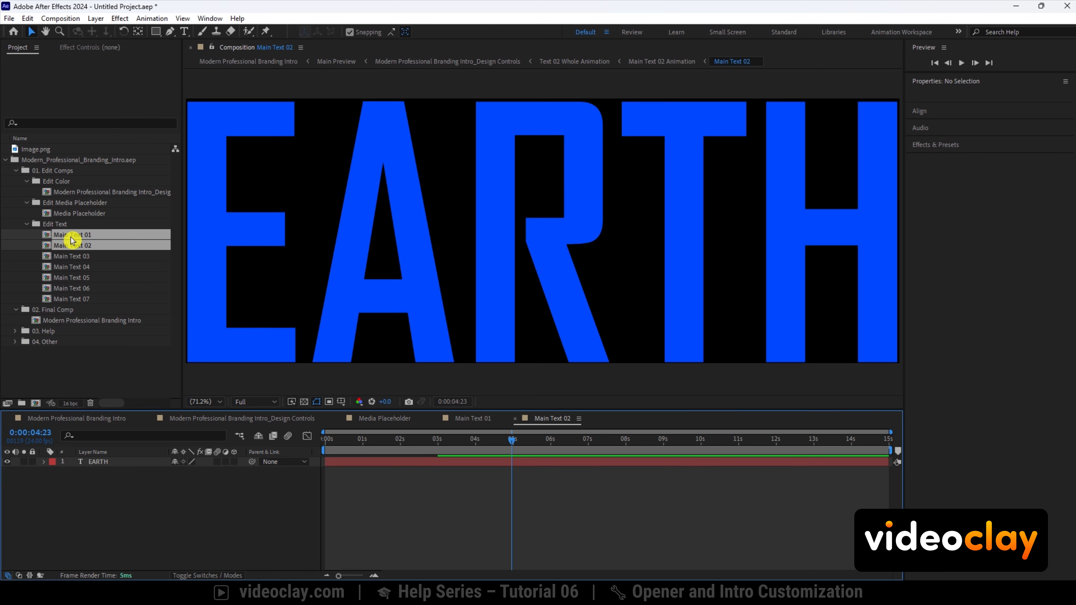
# Replace the text in Main Text 01 with EDIT and center the layer horizontally and vertically in the composition
pyautogui.click(453, 420)
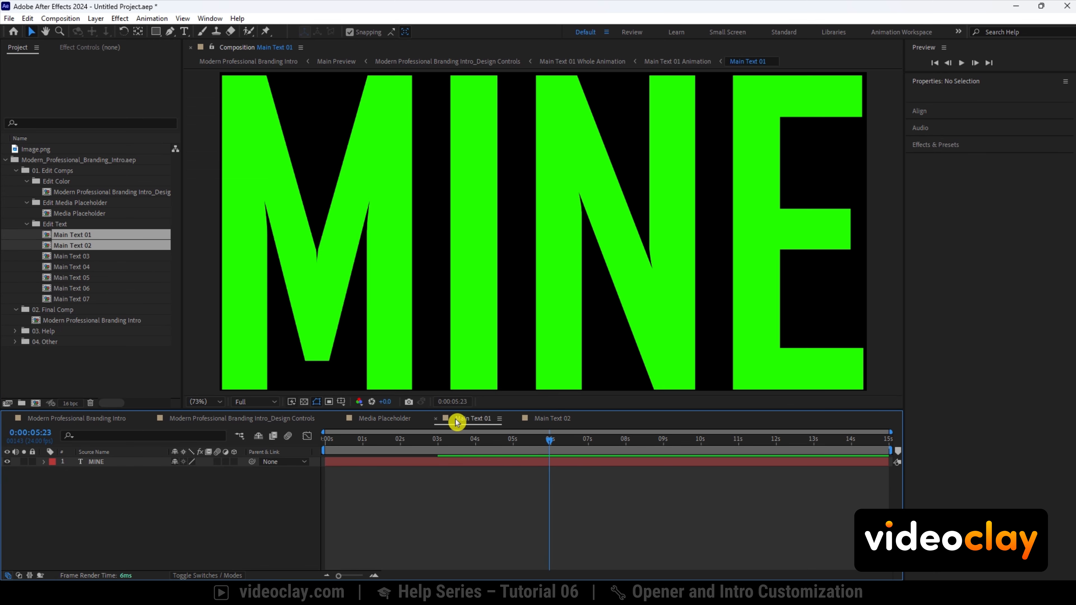
pyautogui.doubleClick(160, 464)
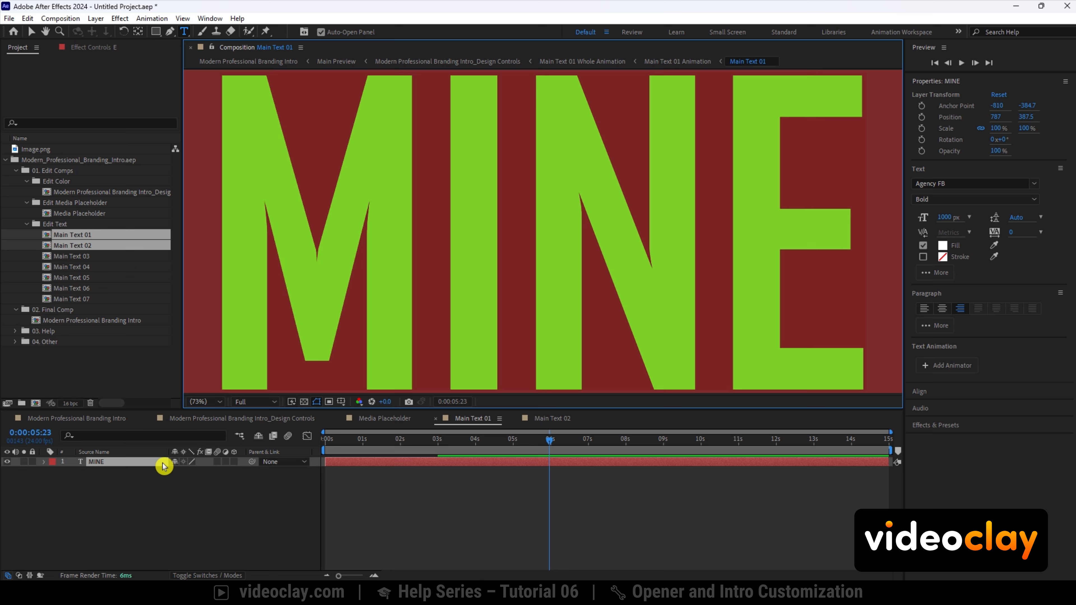
pyautogui.write('EDIT')
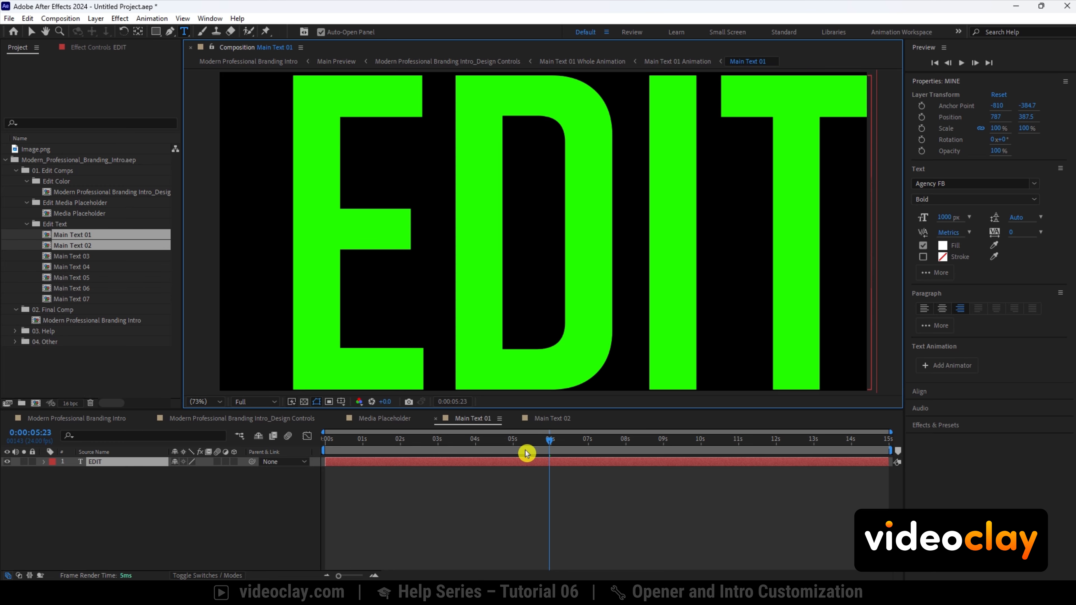
pyautogui.click(918, 392)
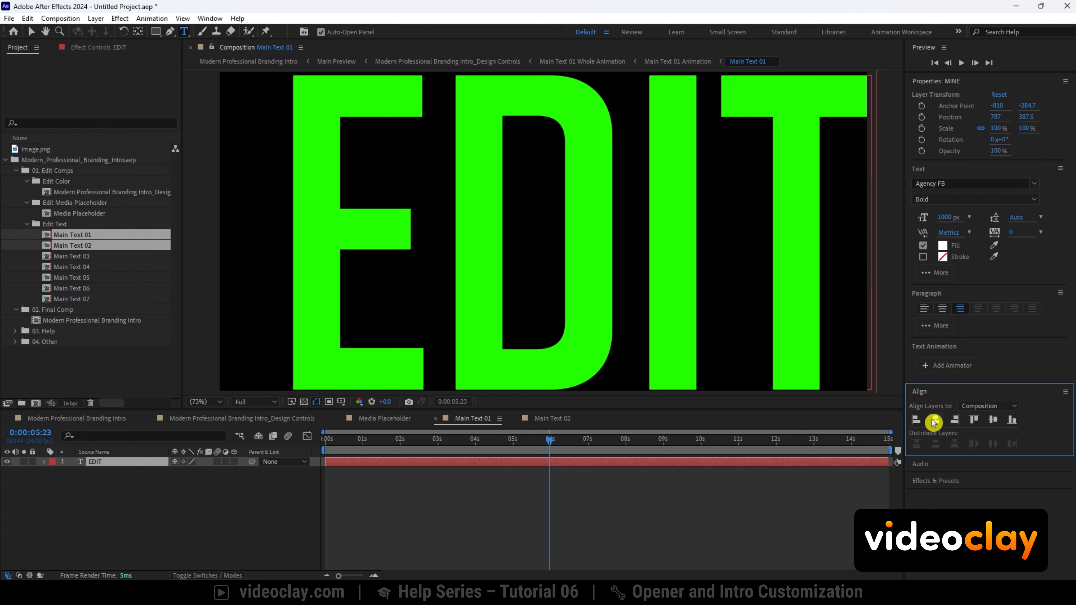
pyautogui.click(934, 420)
pyautogui.click(993, 421)
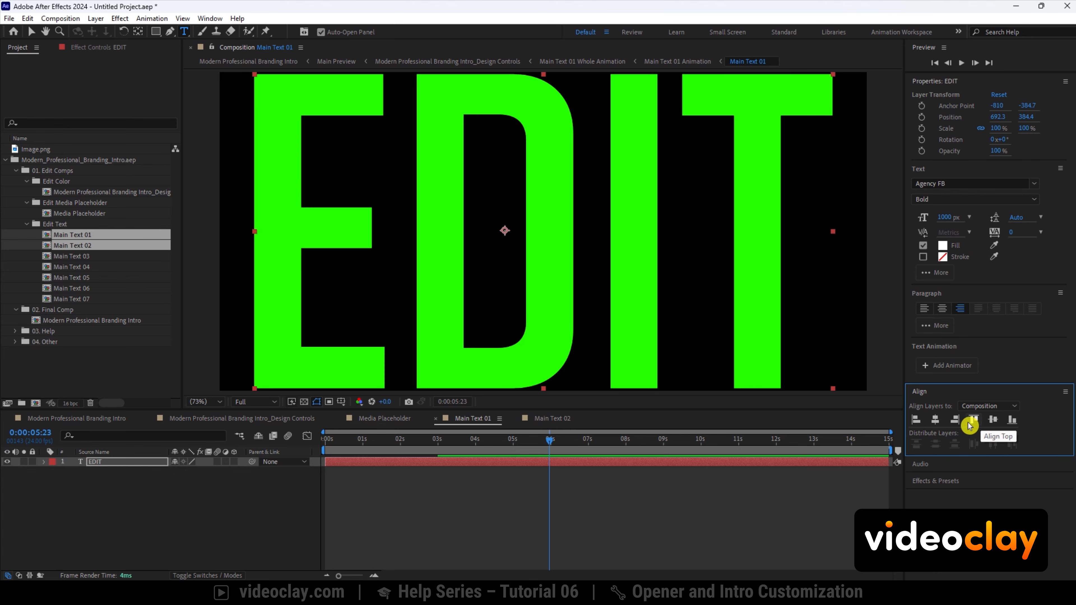
# Replace the text in Main Text 02 with TEXT and center the layer horizontally and vertically in the composition
pyautogui.click(553, 419)
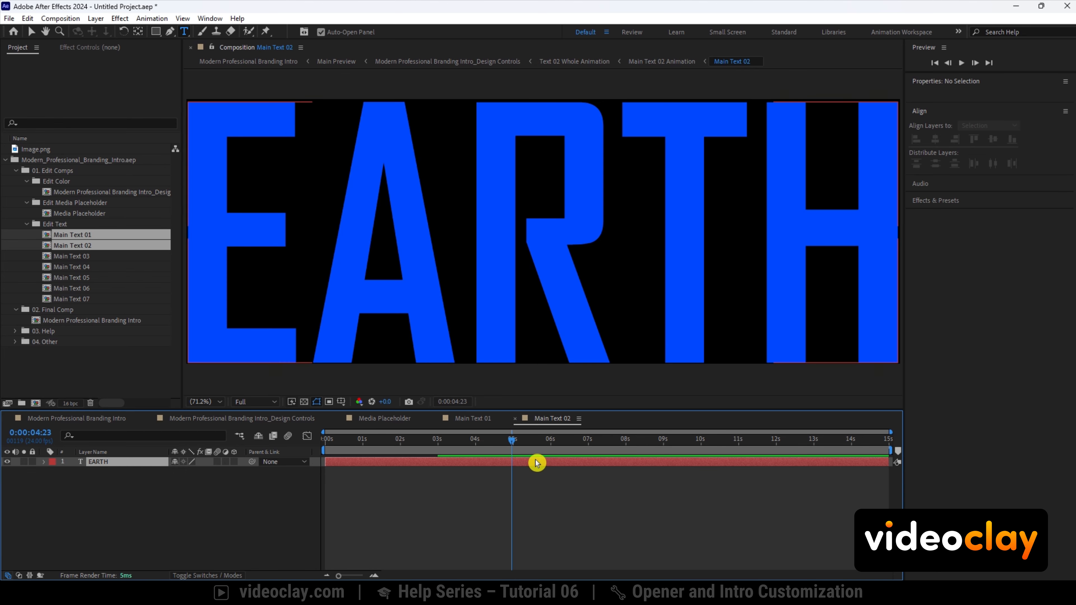
pyautogui.write('T')
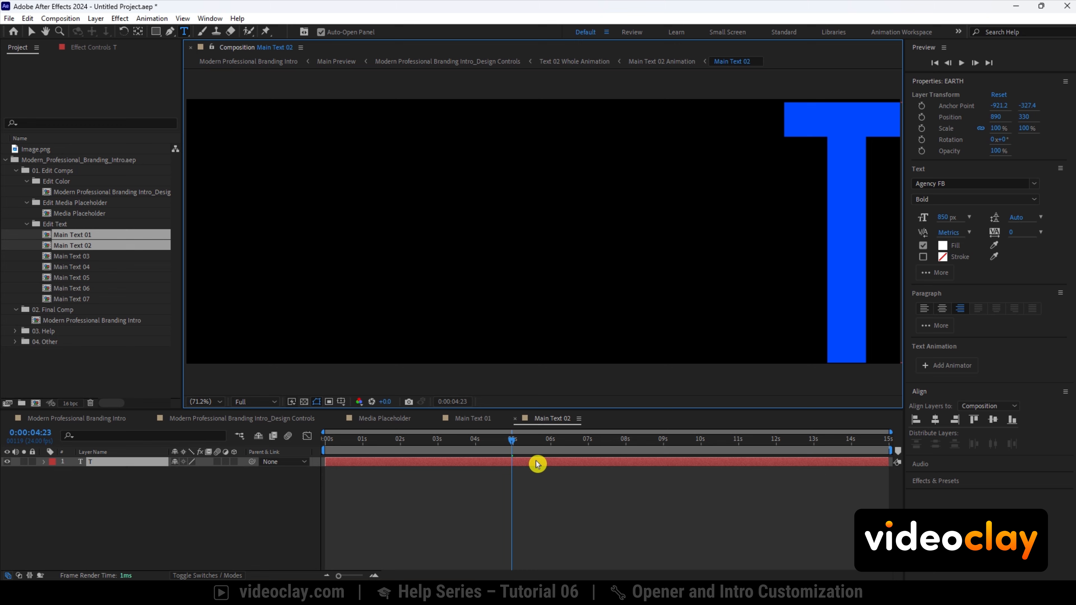
pyautogui.write('EXT')
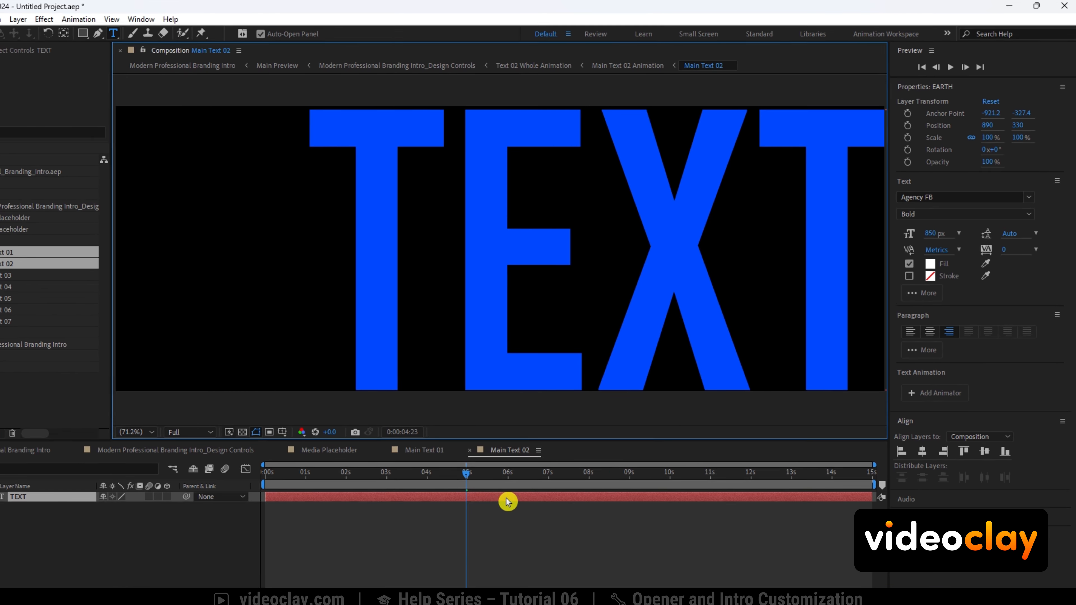
pyautogui.click(545, 464)
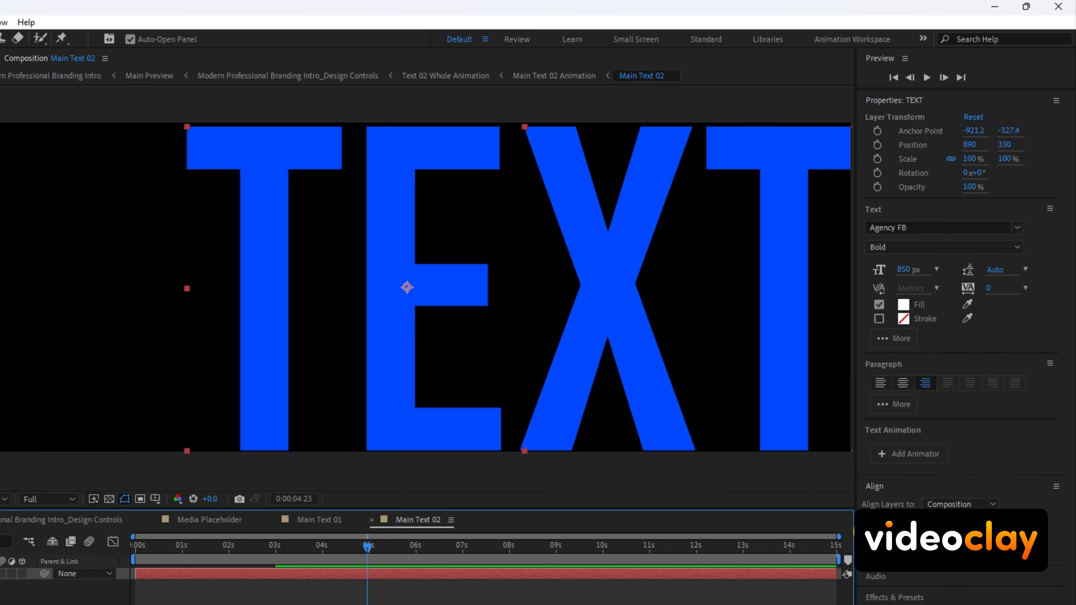
pyautogui.click(936, 420)
pyautogui.click(960, 520)
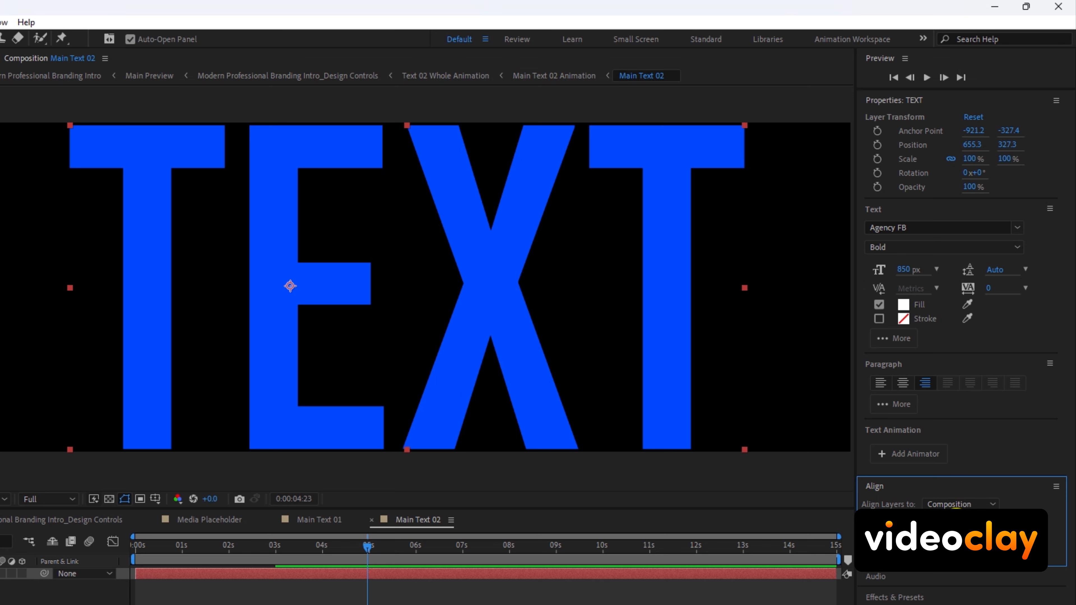
# Set the TEXT layer's font style to Regular and center it horizontally in the composition again
pyautogui.click(1016, 248)
pyautogui.click(1010, 265)
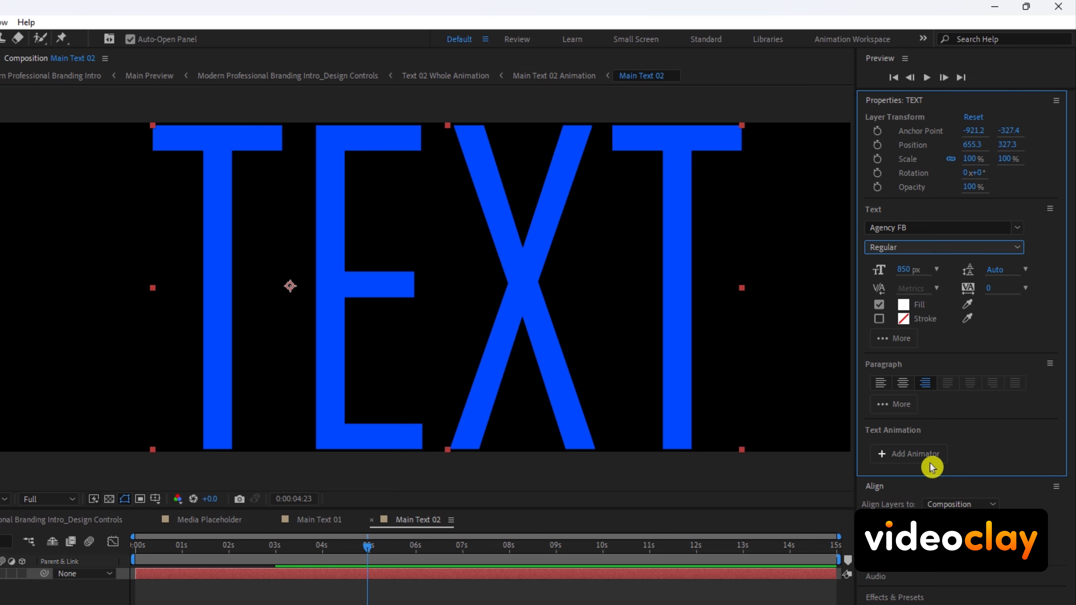
pyautogui.click(897, 520)
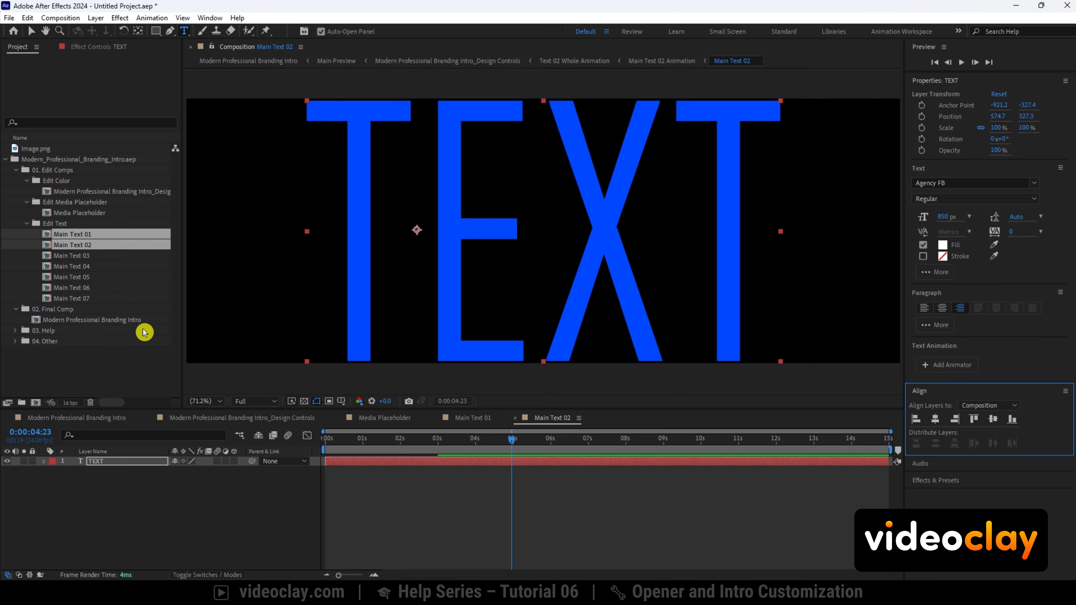
# Open the final Modern Professional Branding Intro composition and play its preview from the first frame
pyautogui.doubleClick(128, 320)
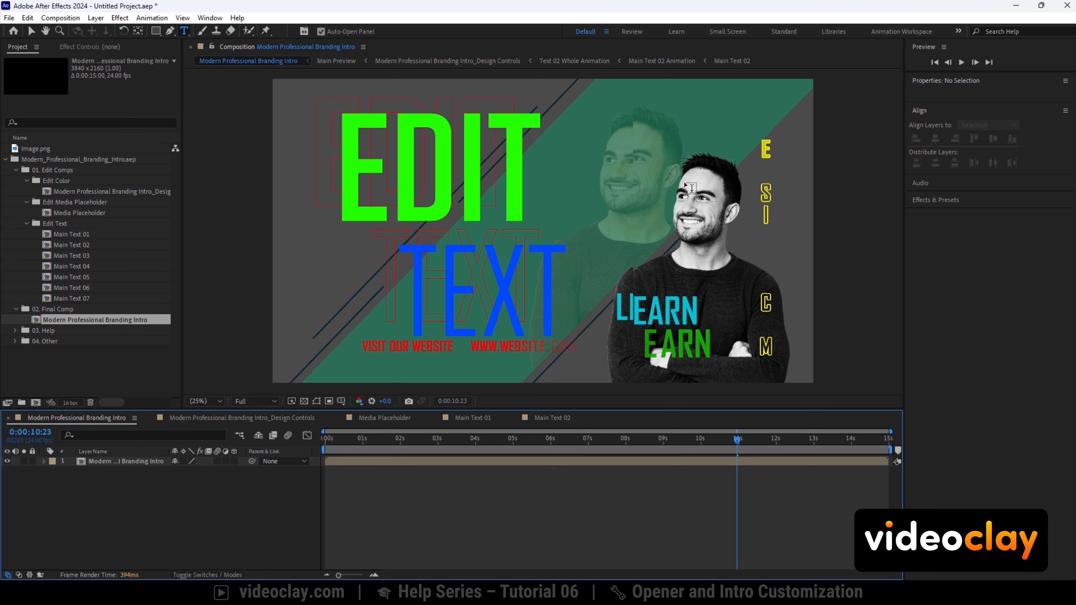
pyautogui.click(934, 63)
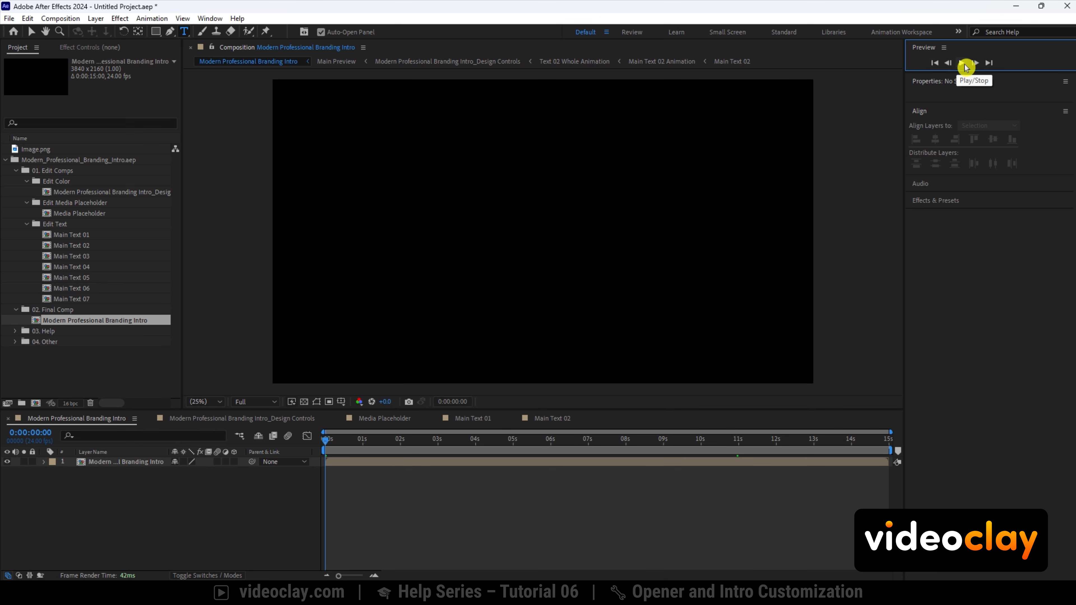
pyautogui.click(964, 65)
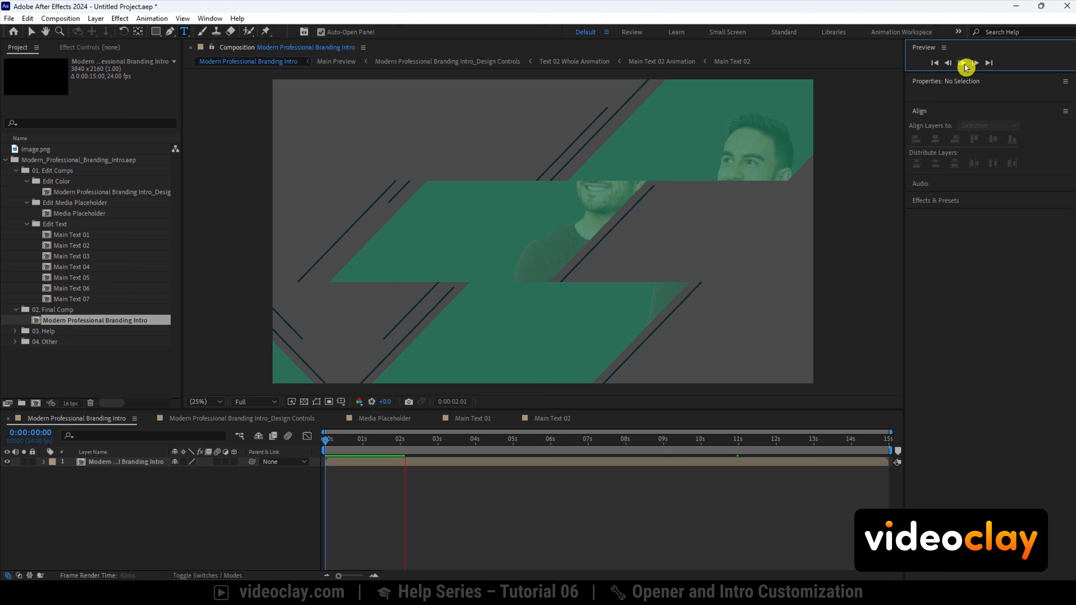